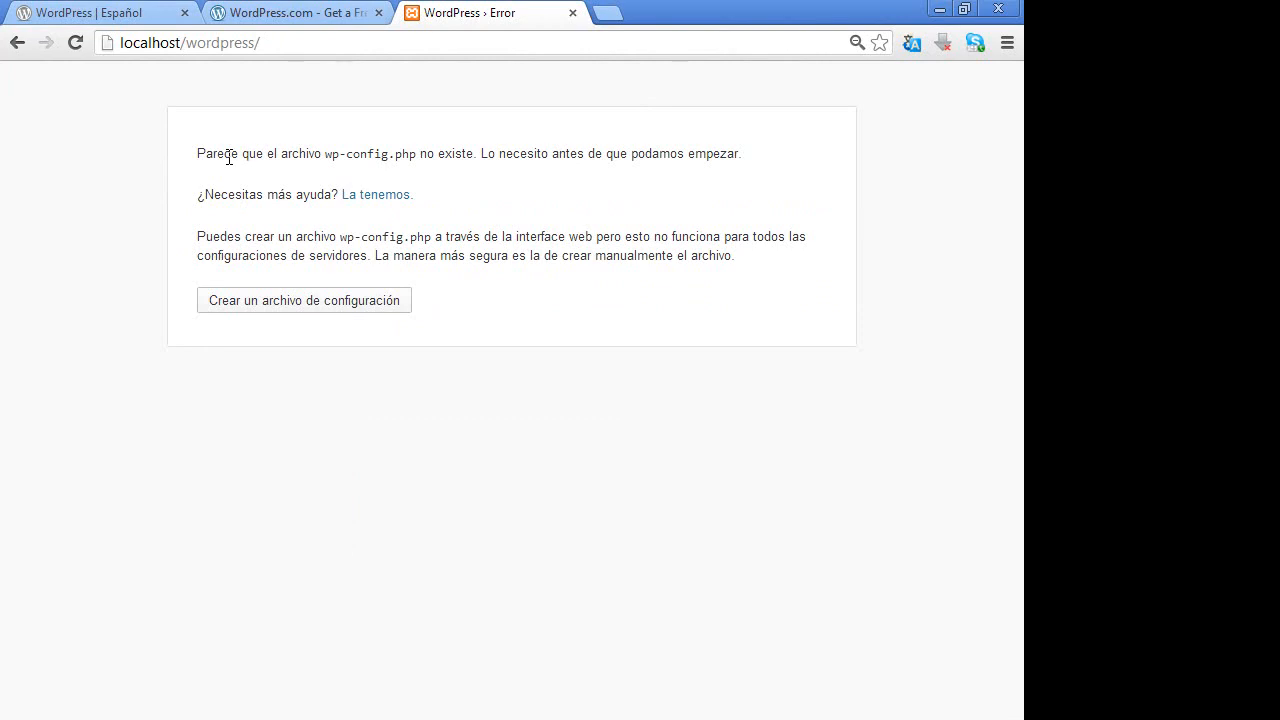
- Start creating the wp-config.php file and advance to the database connection form
click(258, 37)
click(299, 37)
click(280, 297)
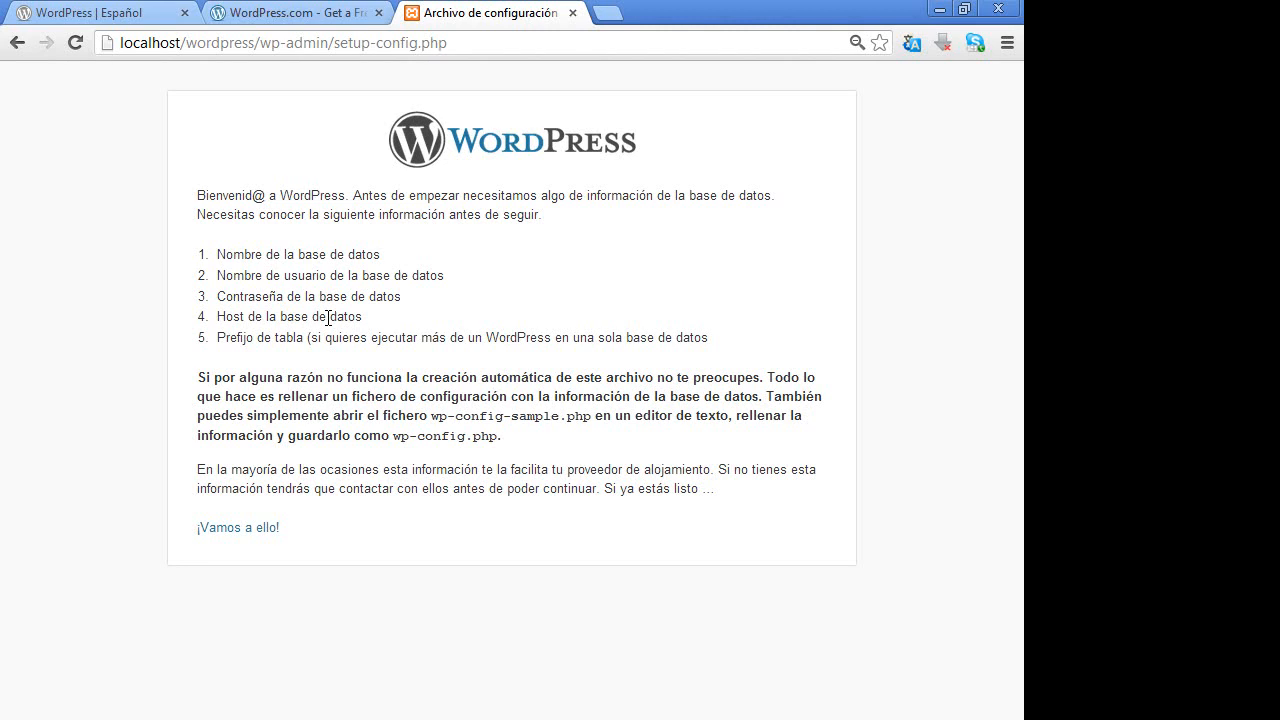
click(240, 535)
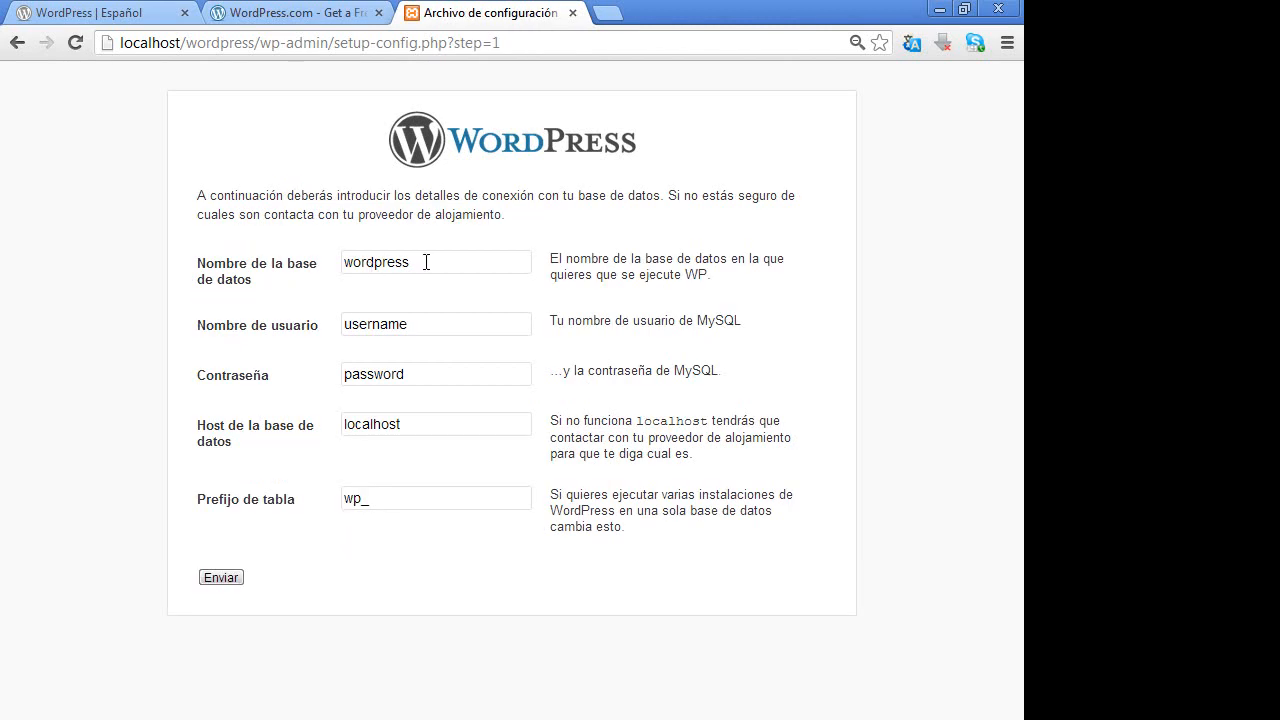
- Review the default database name, user, password and host values, then open a blank tab
double_click(426, 262)
drag(411, 323, 169, 471)
drag(415, 378, 196, 394)
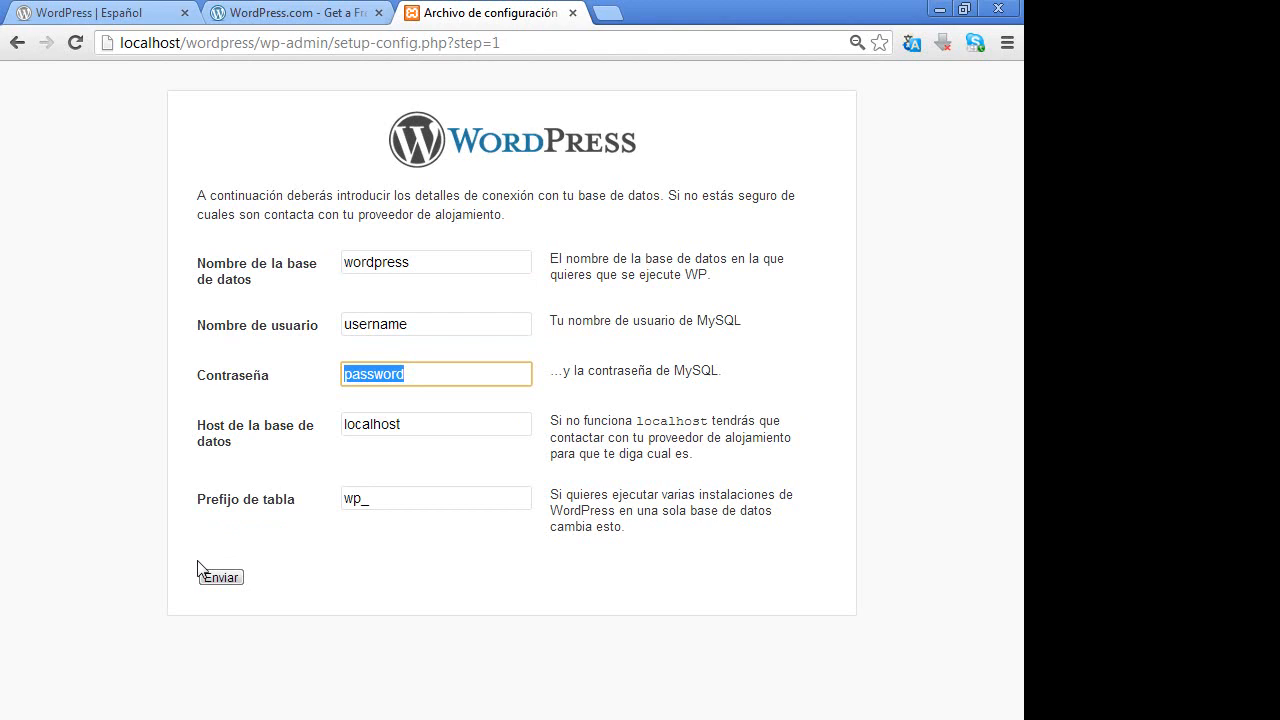
drag(414, 422, 195, 417)
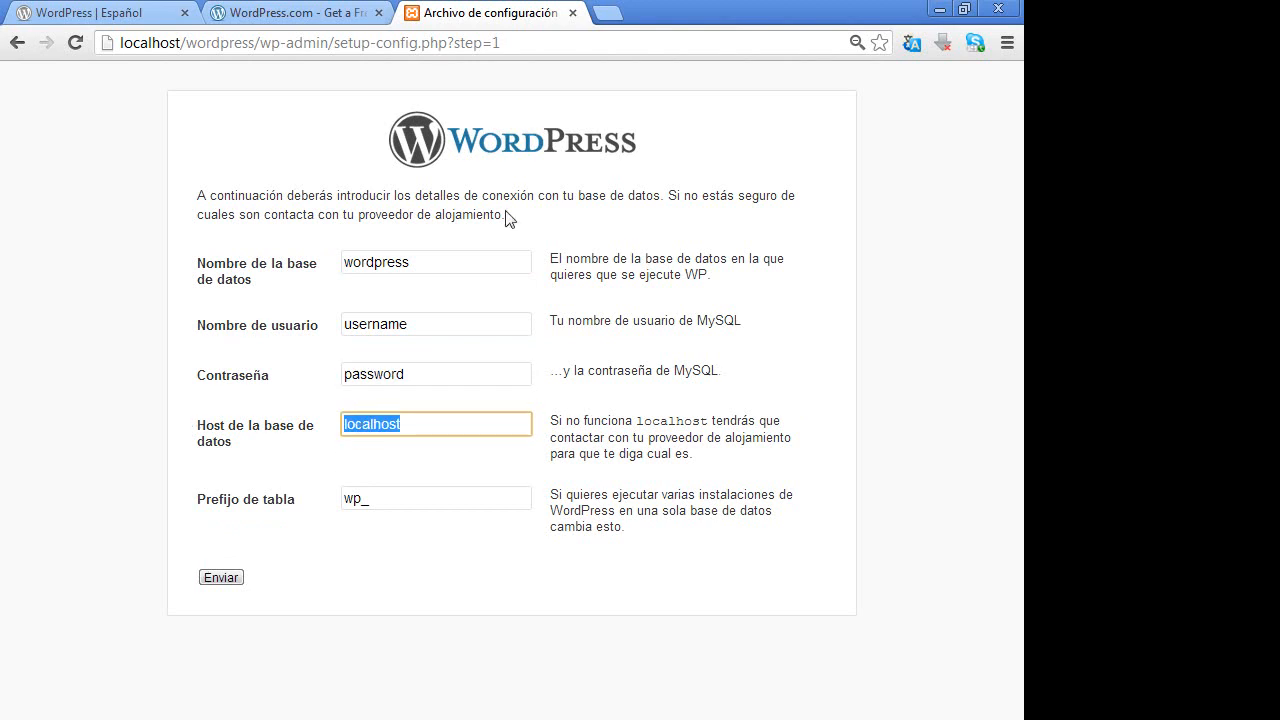
click(604, 12)
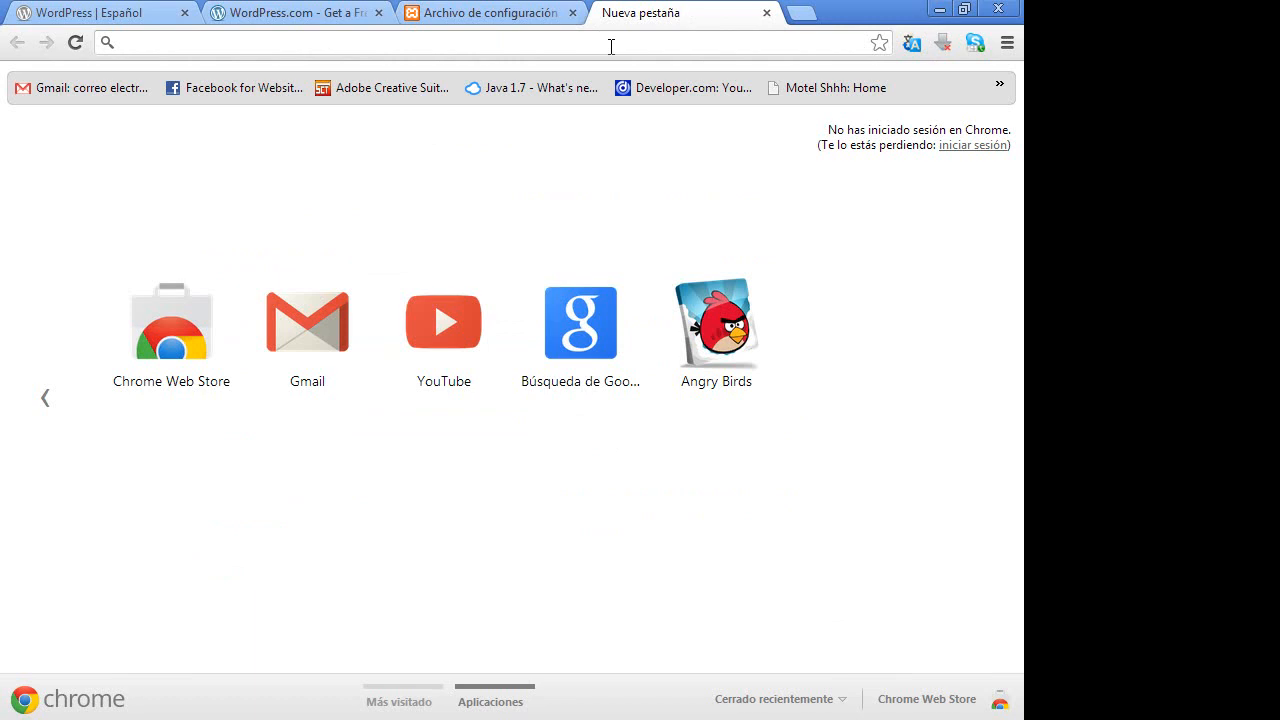
- Load localhost, choose Español on the XAMPP splash page, and go to phpMyAdmin
text(localhost)
key(Return)
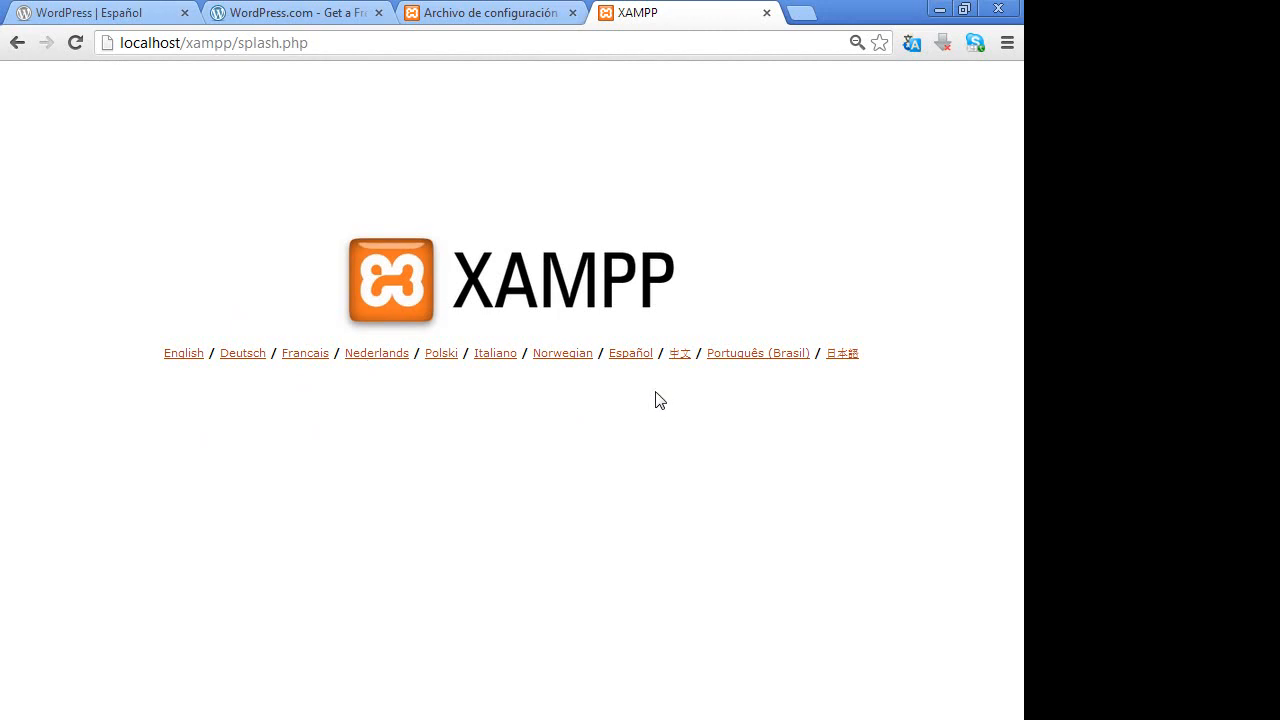
click(631, 356)
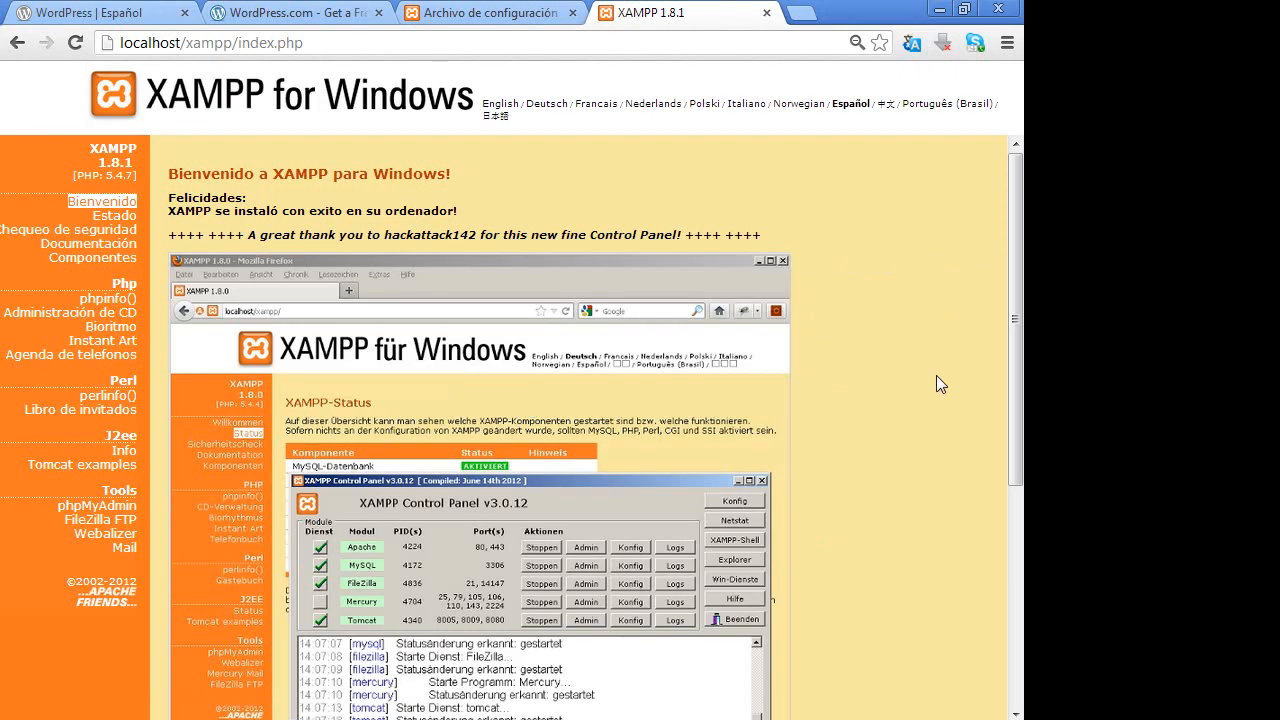
click(91, 508)
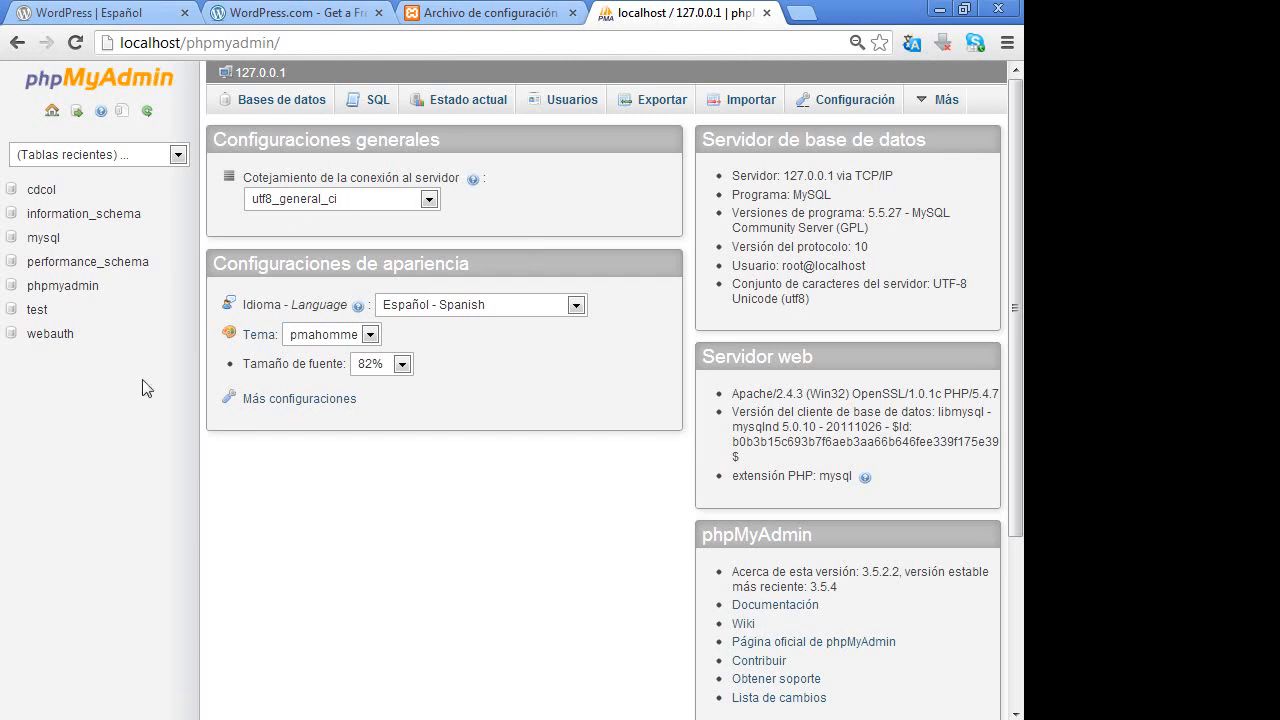
- Create database 'wordpresscn' with utf8mb4_spanish_ci collation from the Bases de datos tab
click(285, 106)
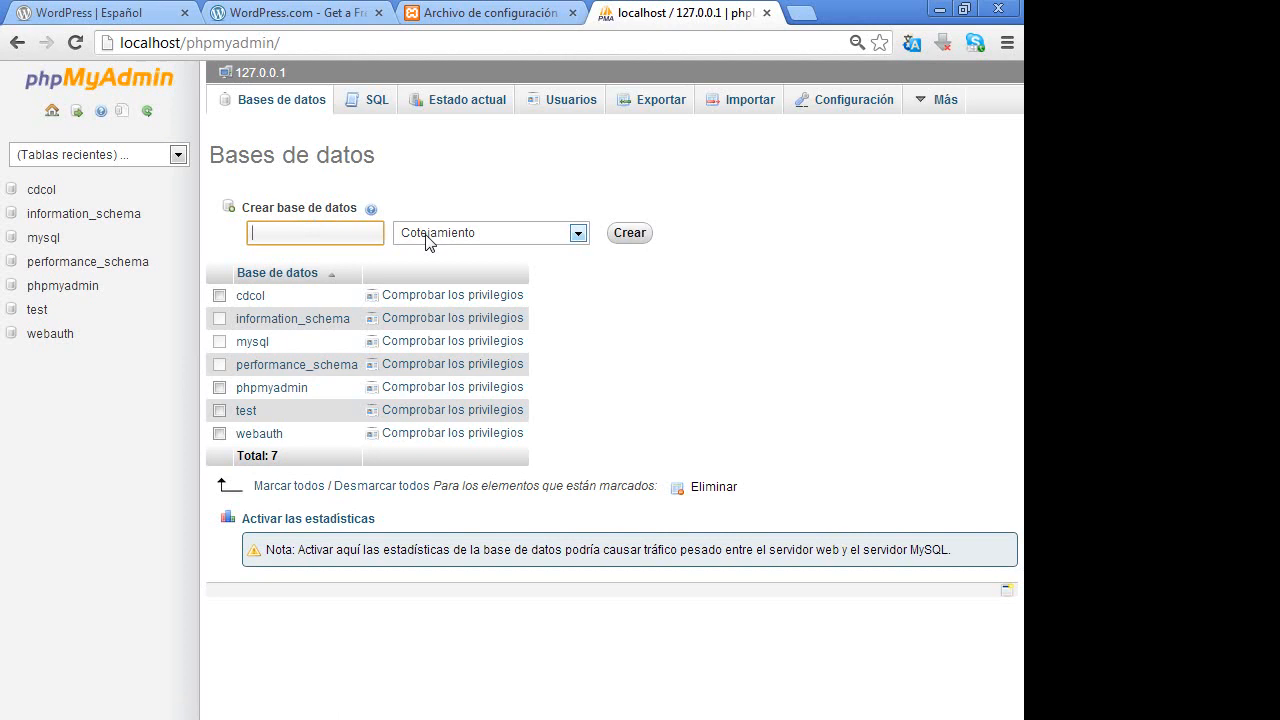
text(wordpresscn)
key(ctrl+a)
key(ctrl+c)
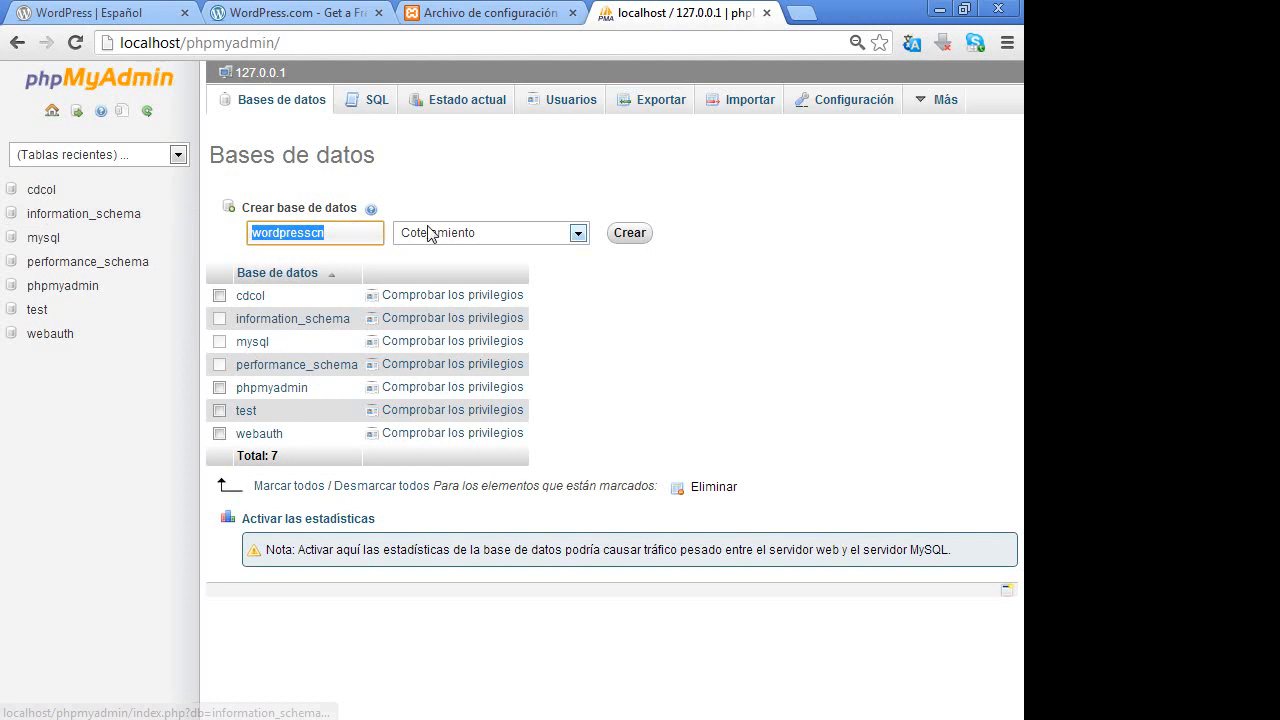
click(575, 233)
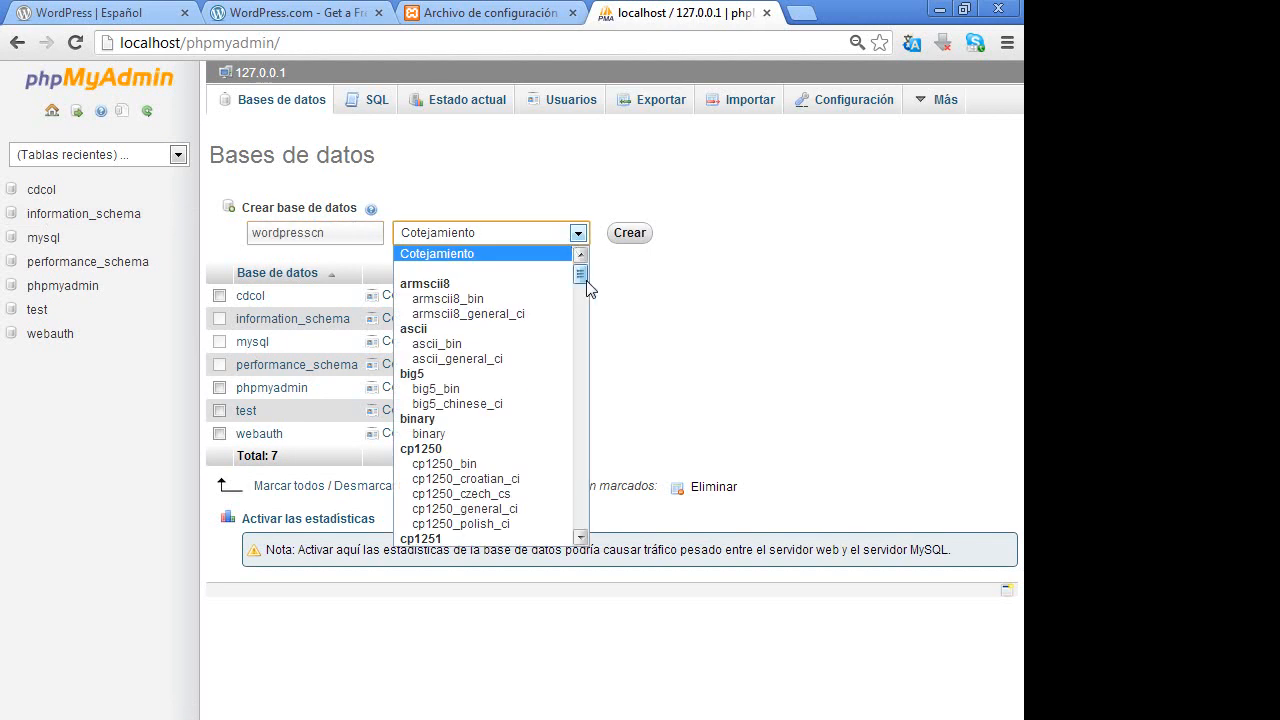
drag(580, 274, 585, 535)
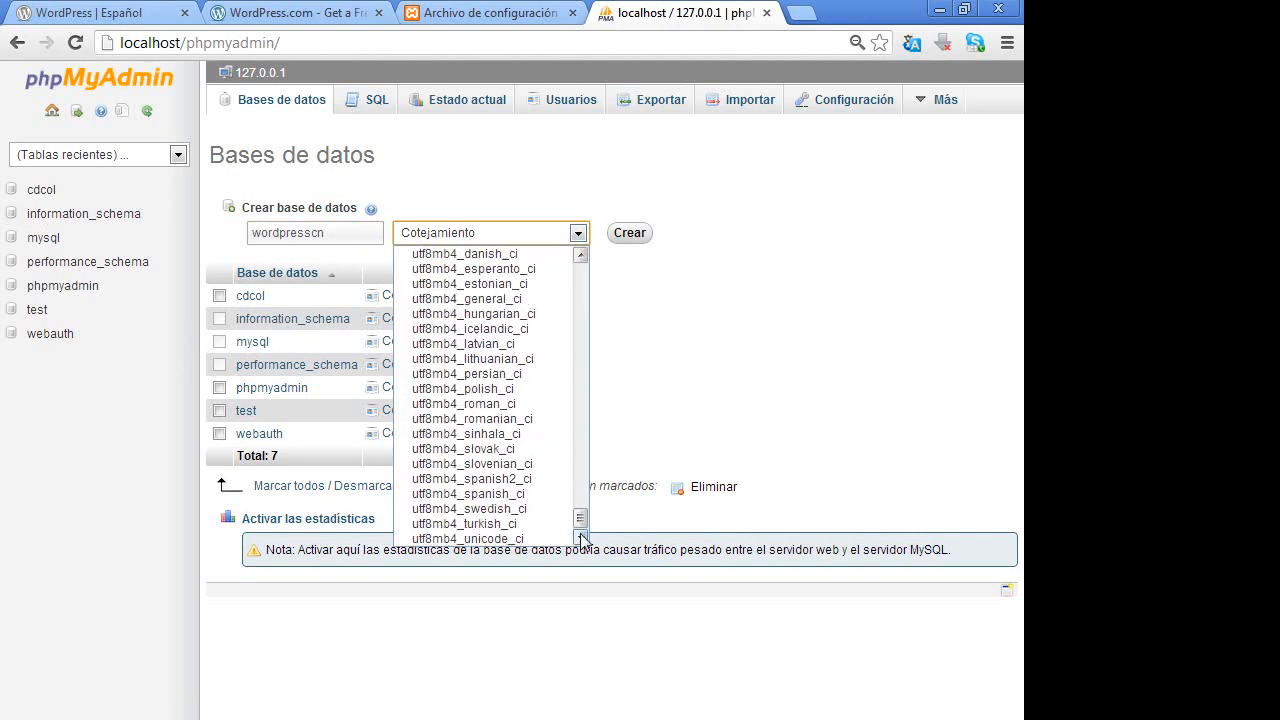
click(528, 497)
click(633, 235)
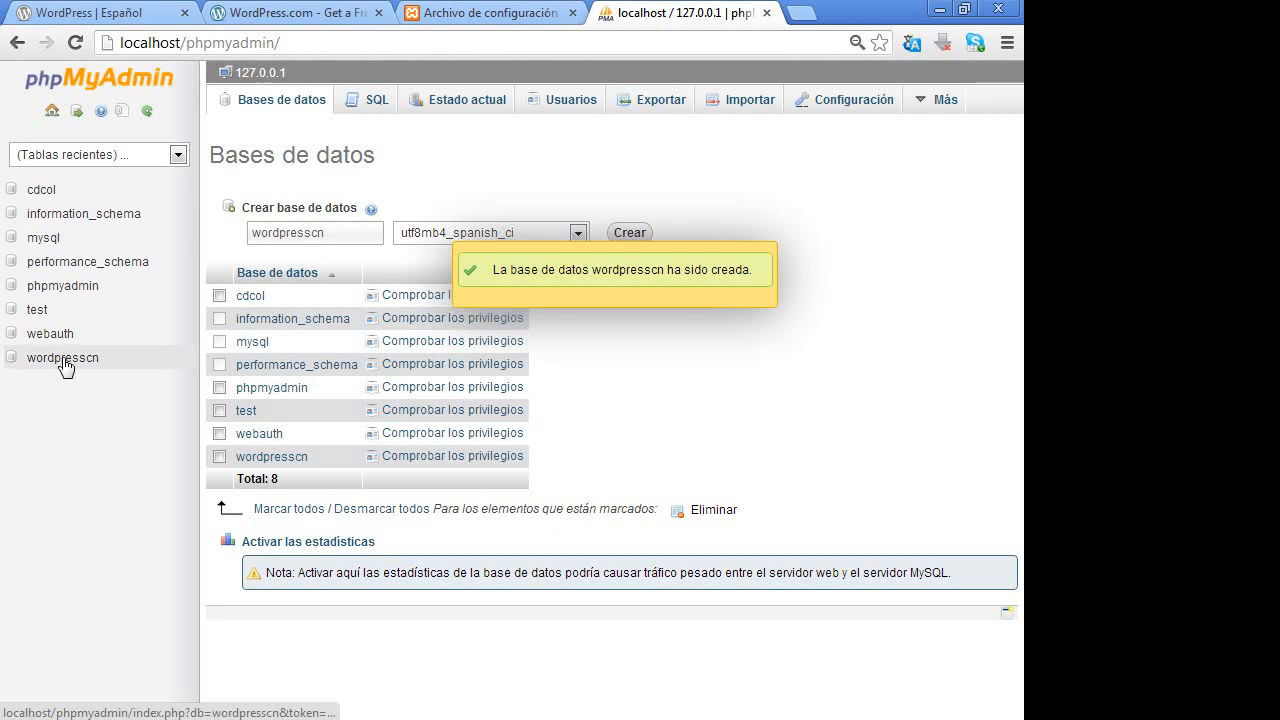
- Go to the wordpresscn database's Privilegios page and start adding a new user
click(62, 360)
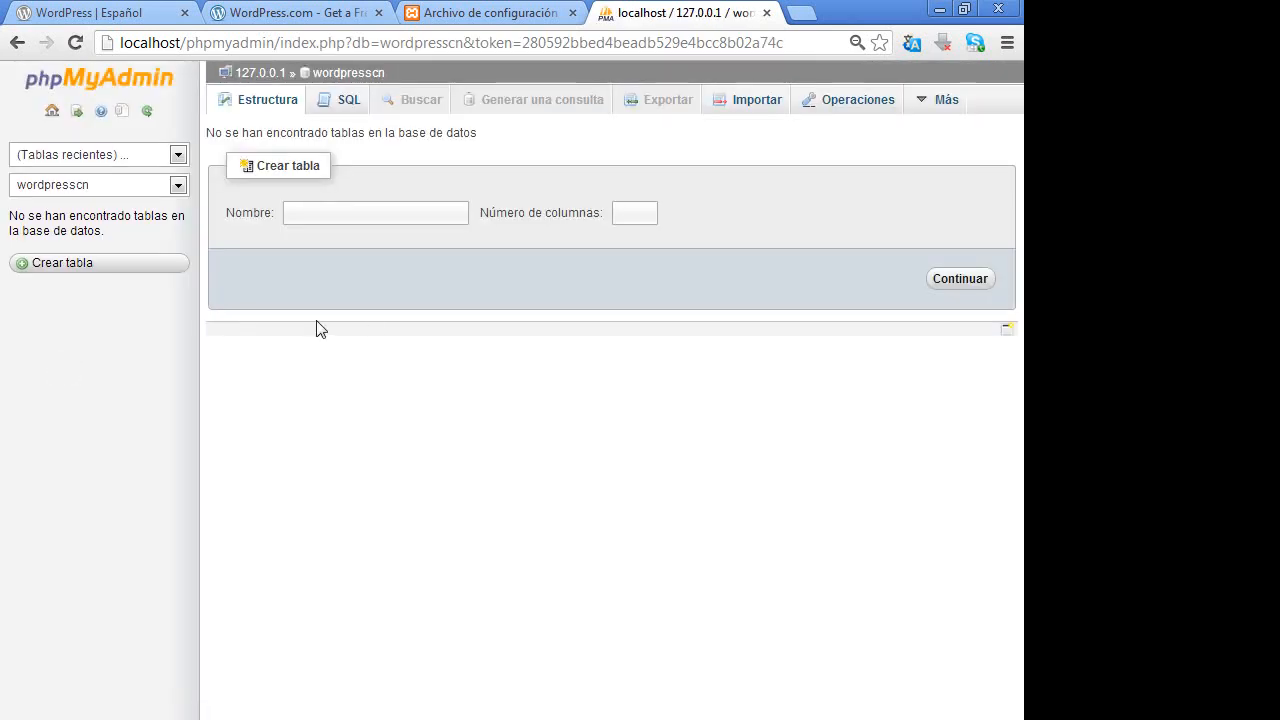
mouse_move(940, 100)
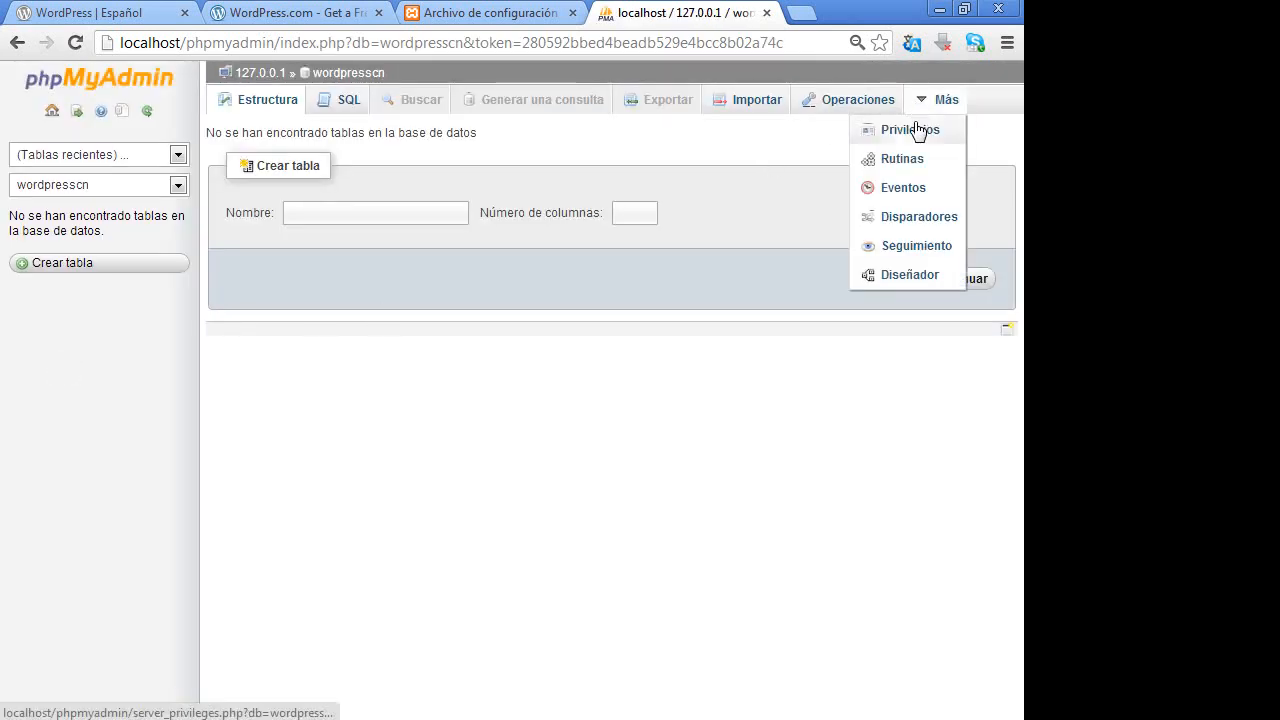
click(914, 131)
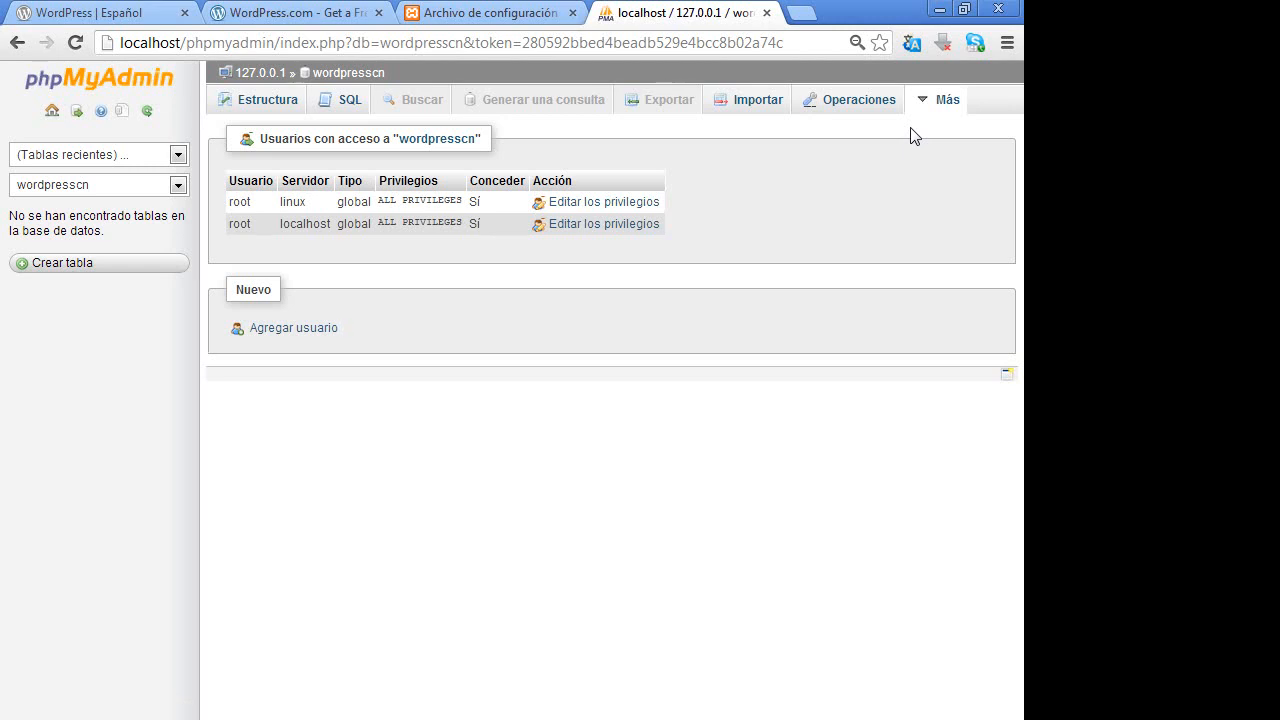
click(305, 330)
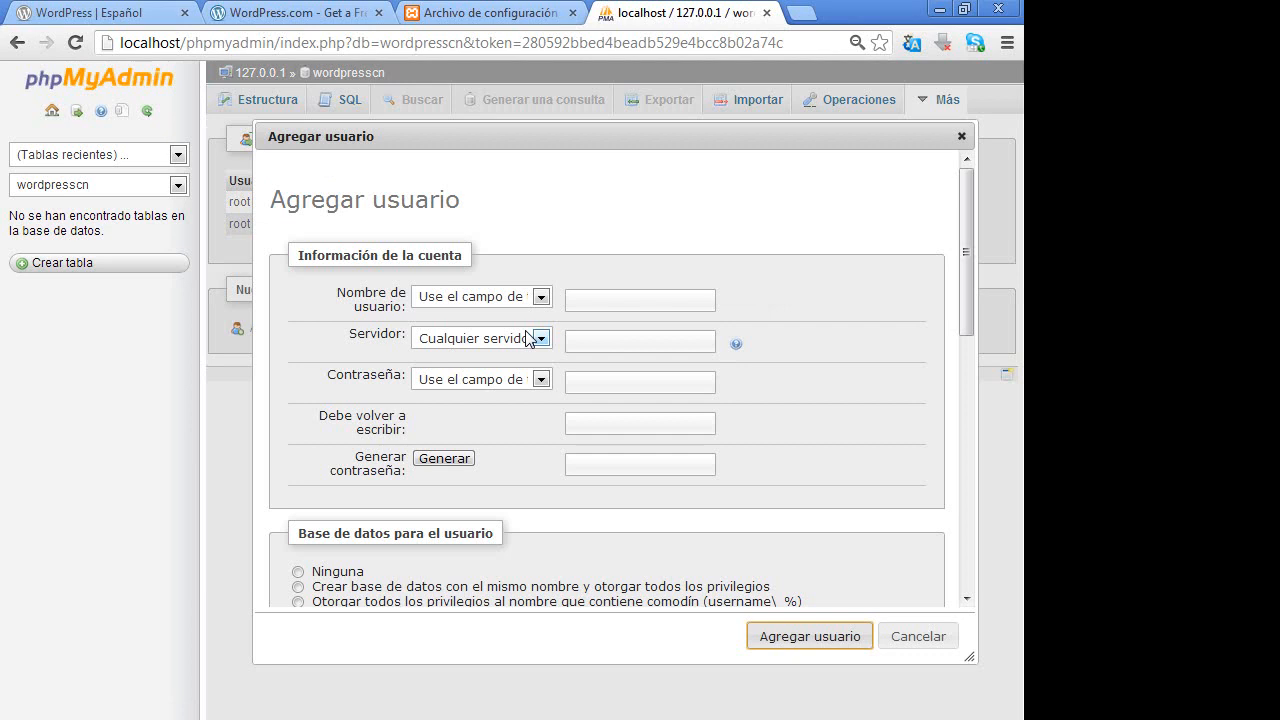
- Create the wordpresscn user restricted to Local host, with the password entered twice
click(615, 300)
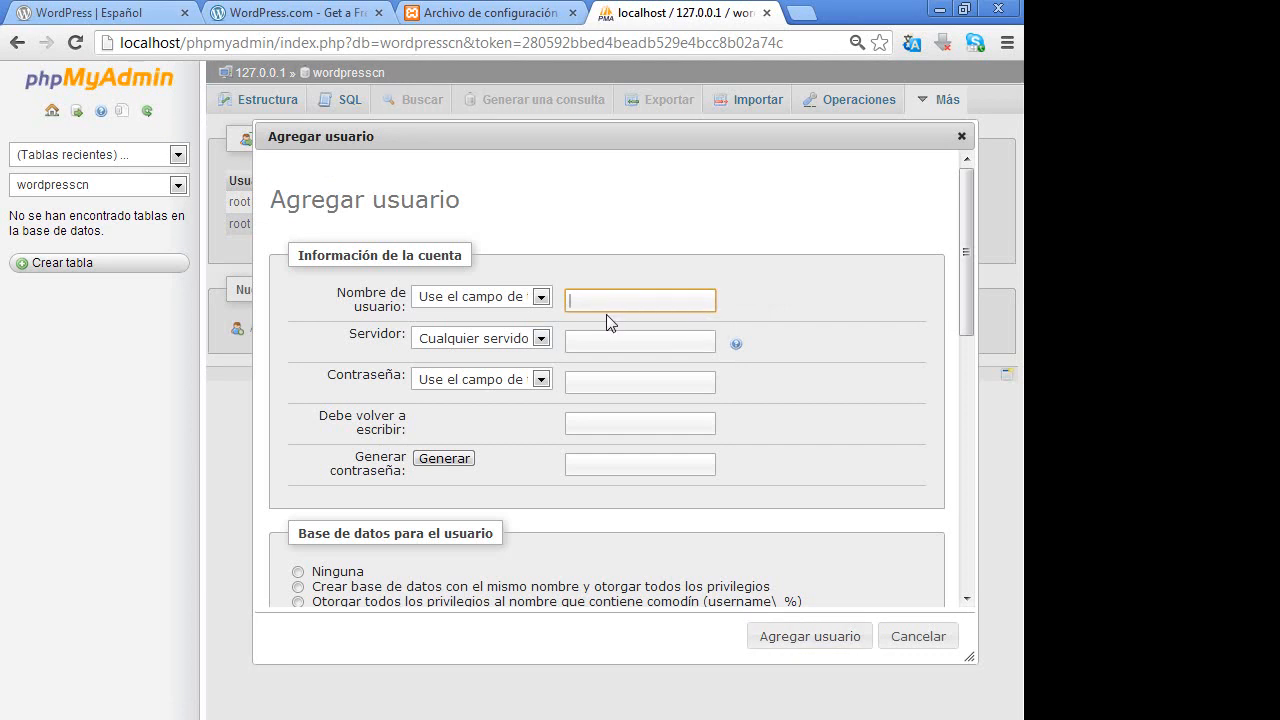
key(ctrl+v)
click(531, 340)
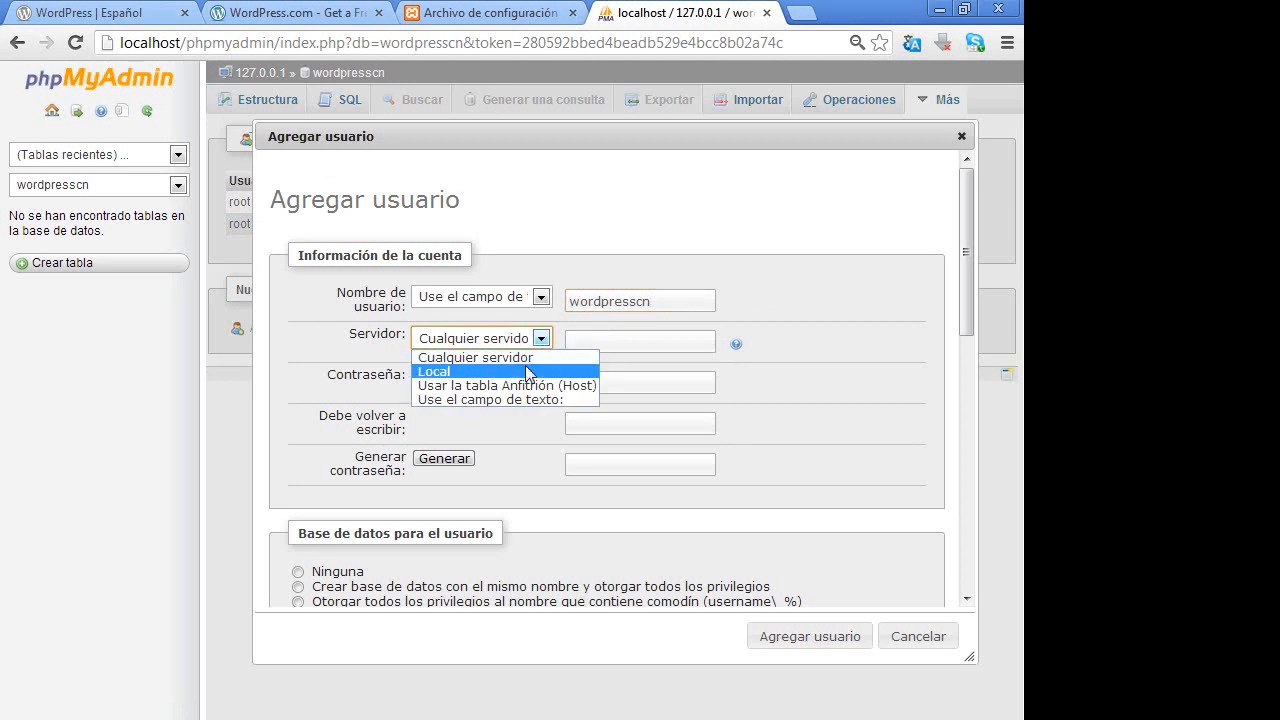
click(527, 371)
click(592, 385)
key(ctrl+v)
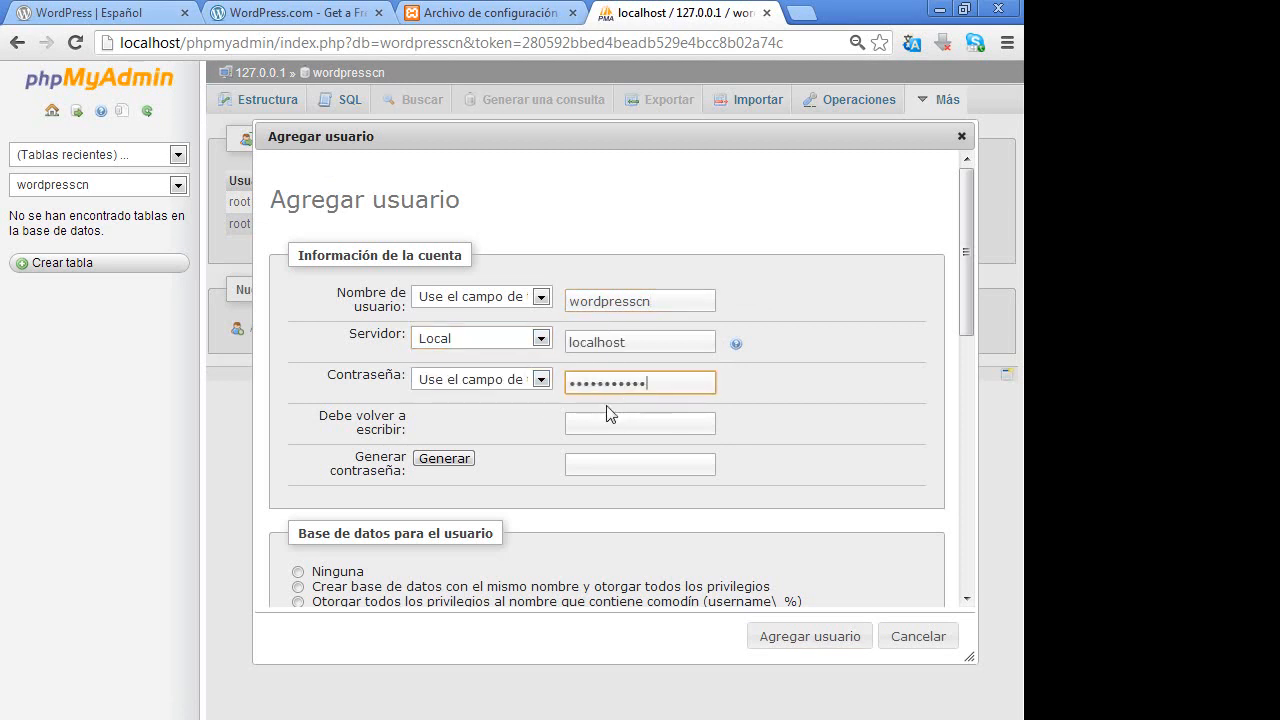
click(604, 424)
key(ctrl+v)
click(779, 628)
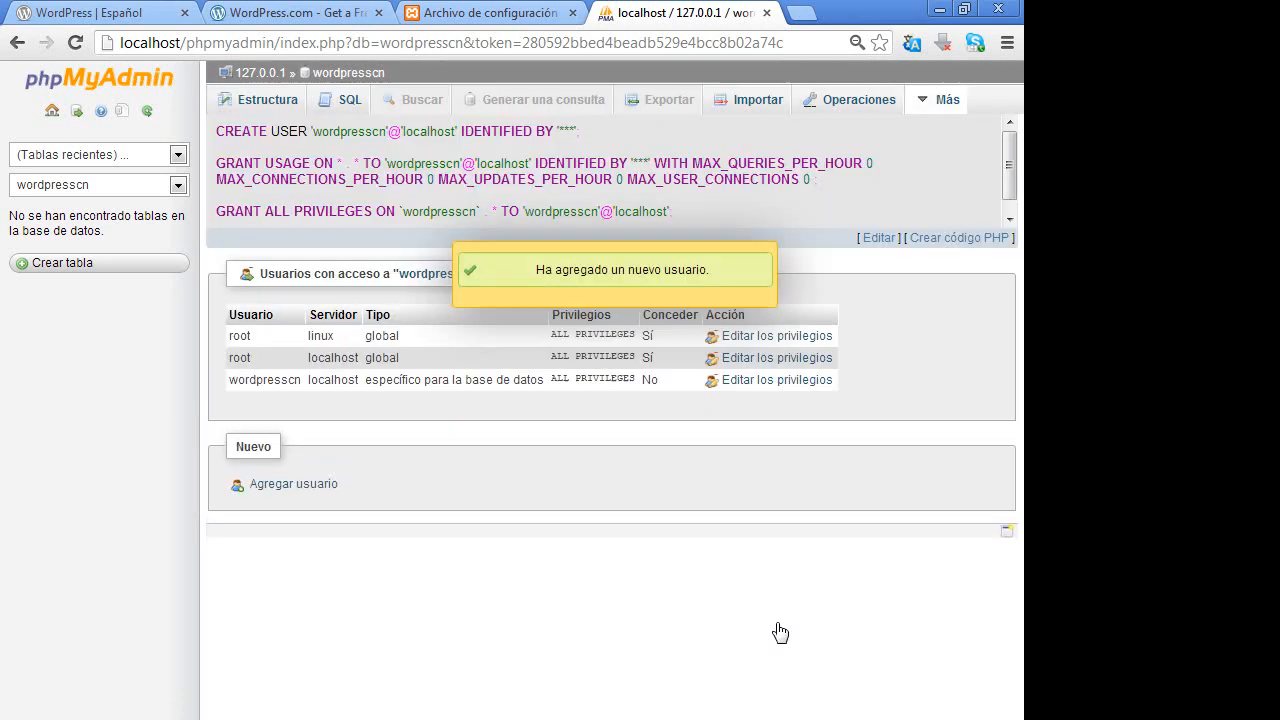
- In the setup form, set database name wordpresscn, username wordpresscn and the account password
click(480, 14)
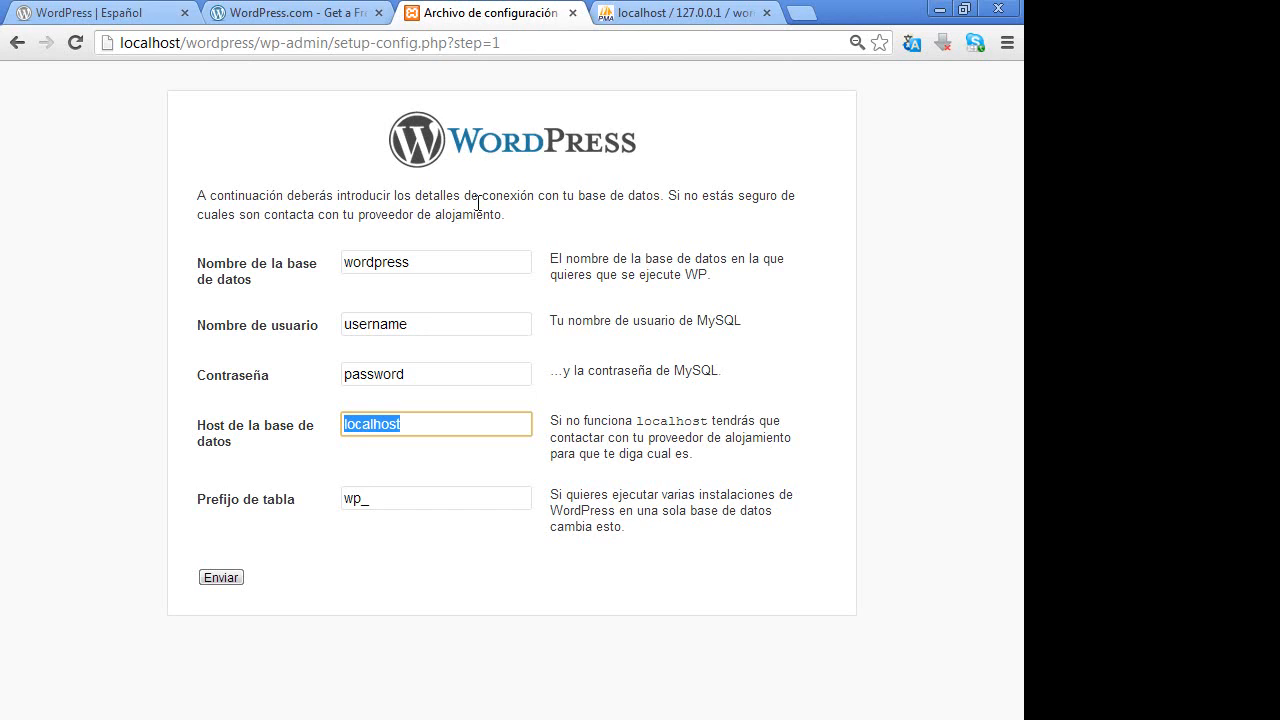
click(217, 270)
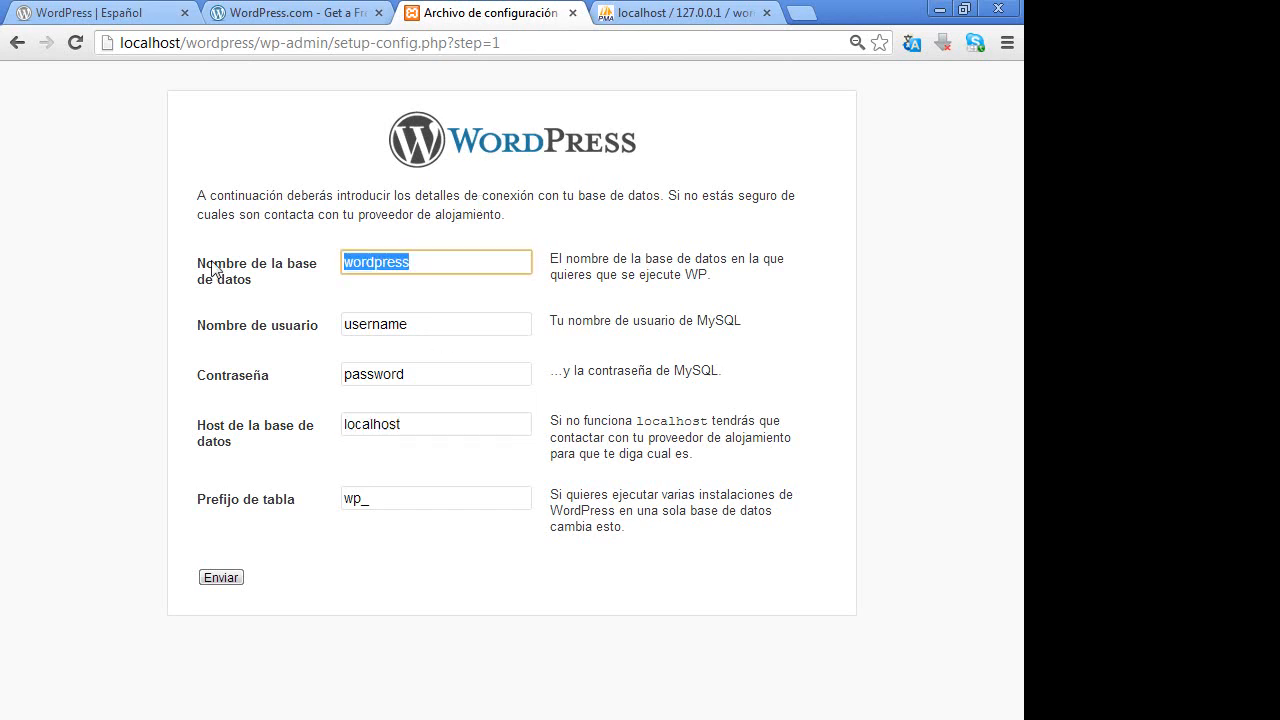
key(End)
text(cn)
key(Tab)
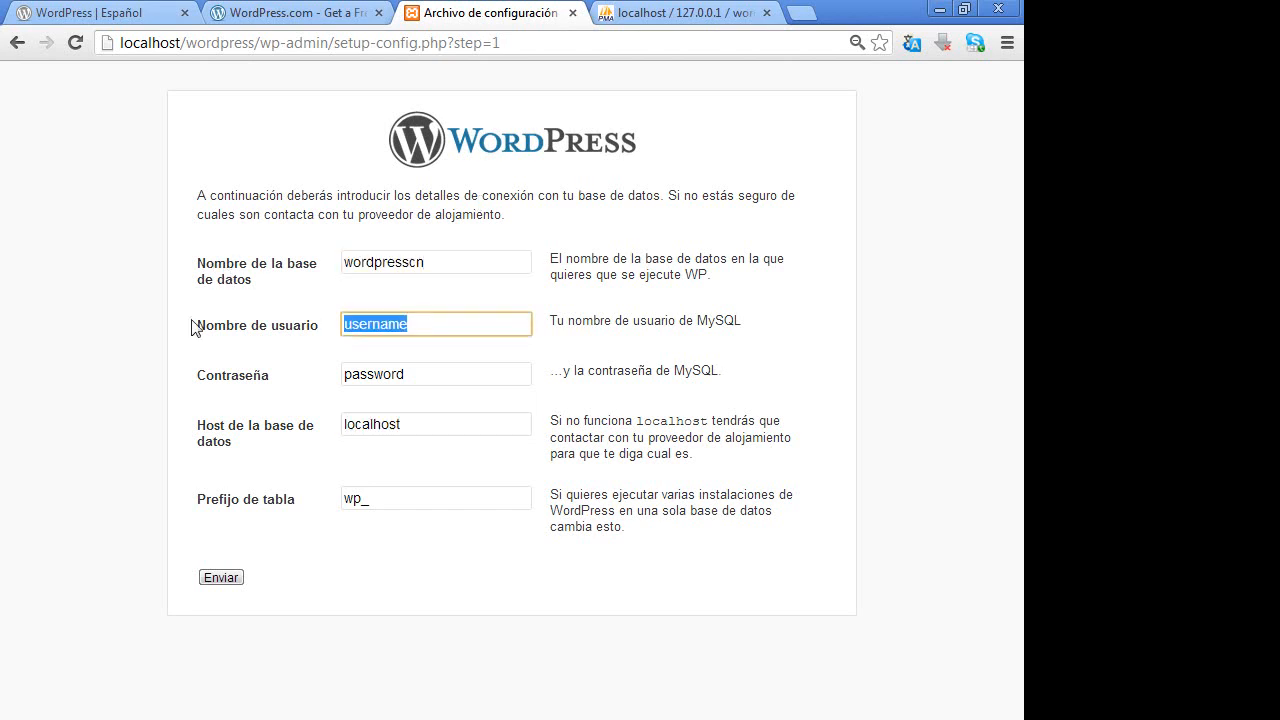
key(ctrl+v)
key(Tab)
key(ctrl+v)
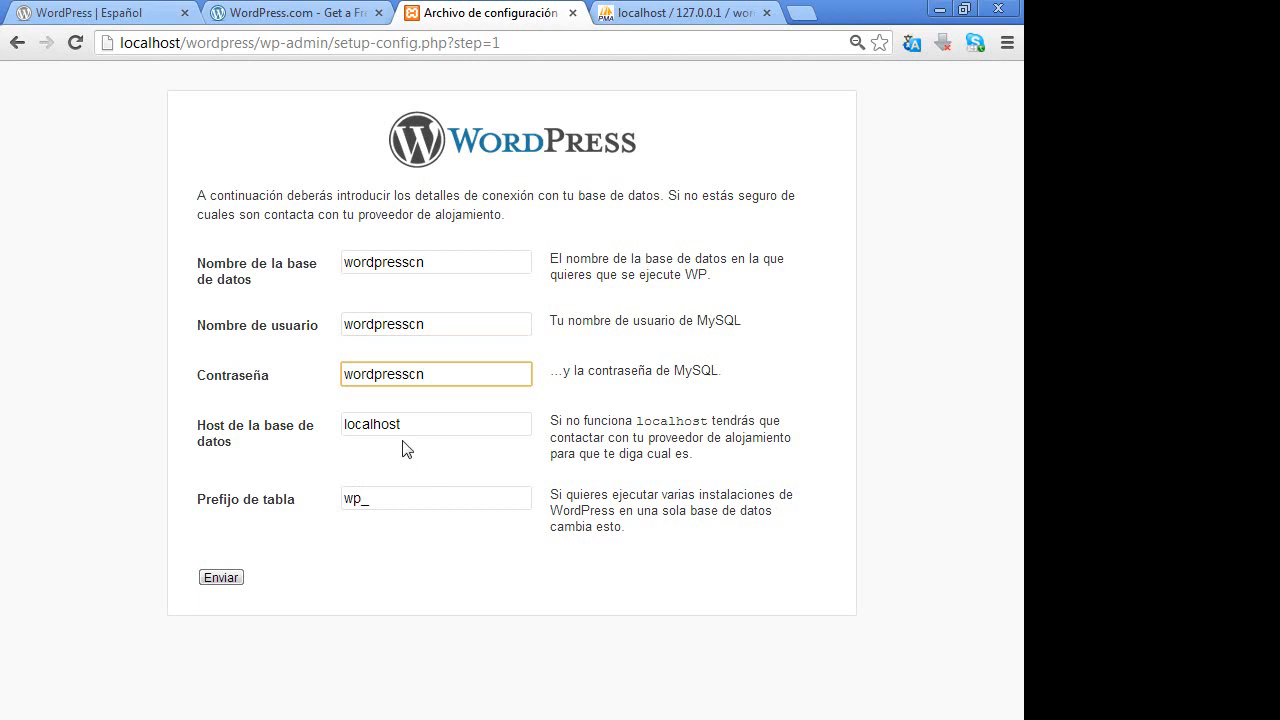
key(Tab)
click(427, 497)
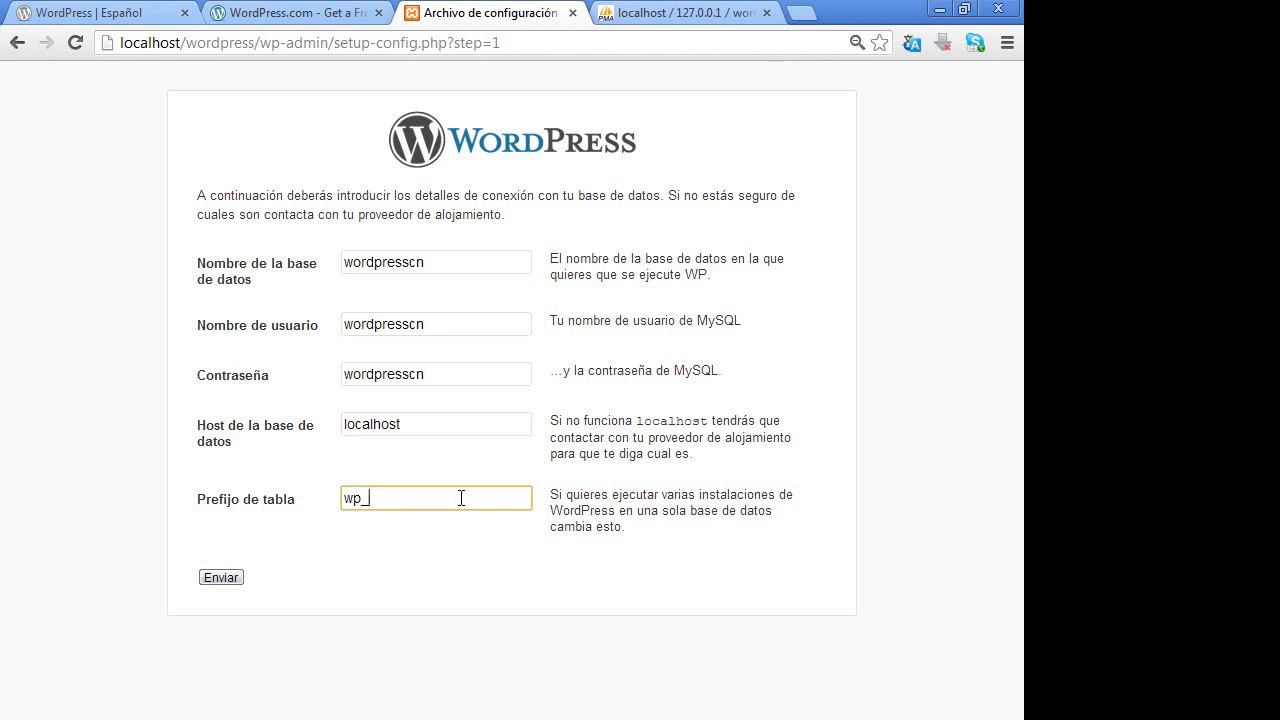
- Keep the wp_ table prefix and submit the database connection details
drag(461, 498, 345, 491)
click(433, 489)
click(214, 583)
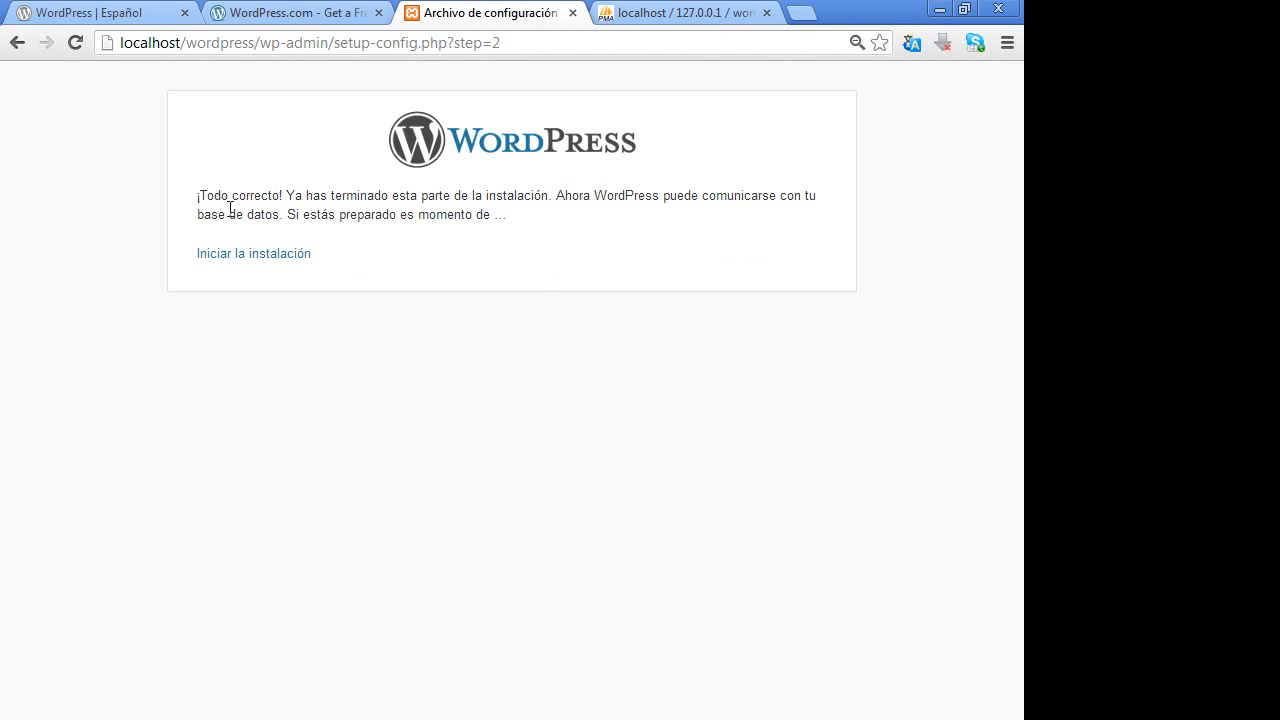
- Start the installation, refresh phpMyAdmin's database list, then return to the installation page
drag(201, 195, 286, 193)
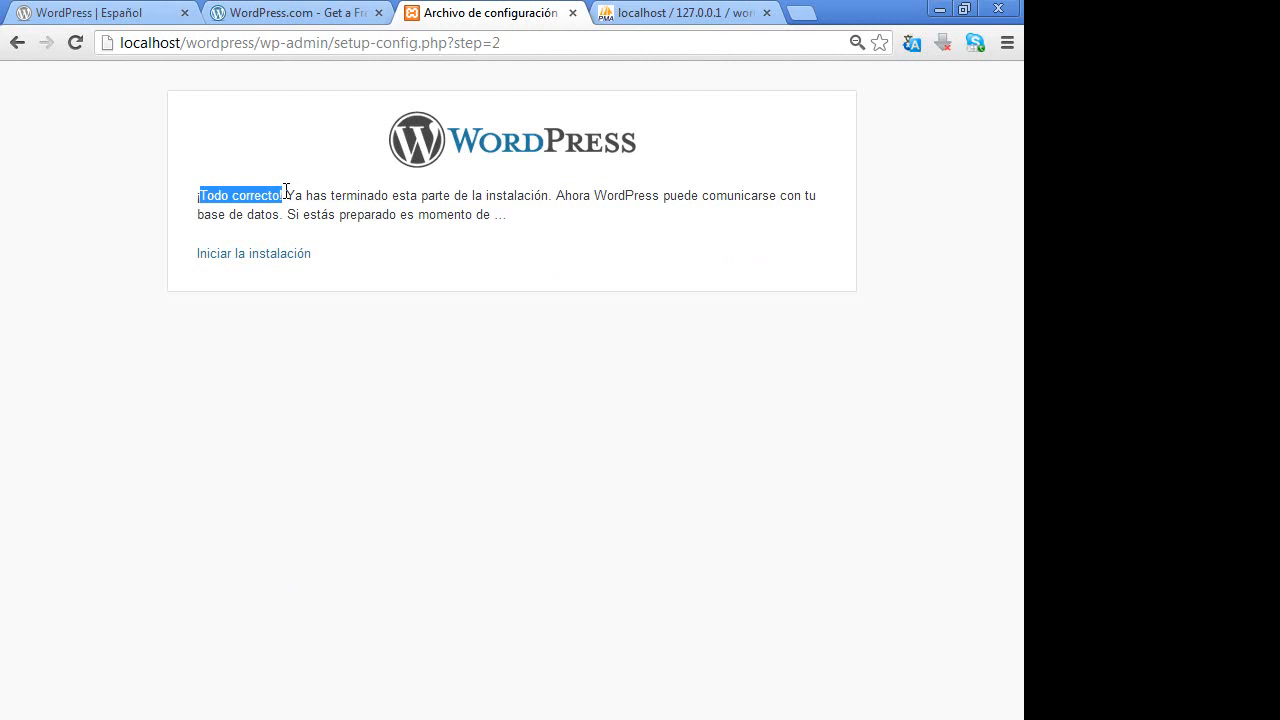
click(272, 254)
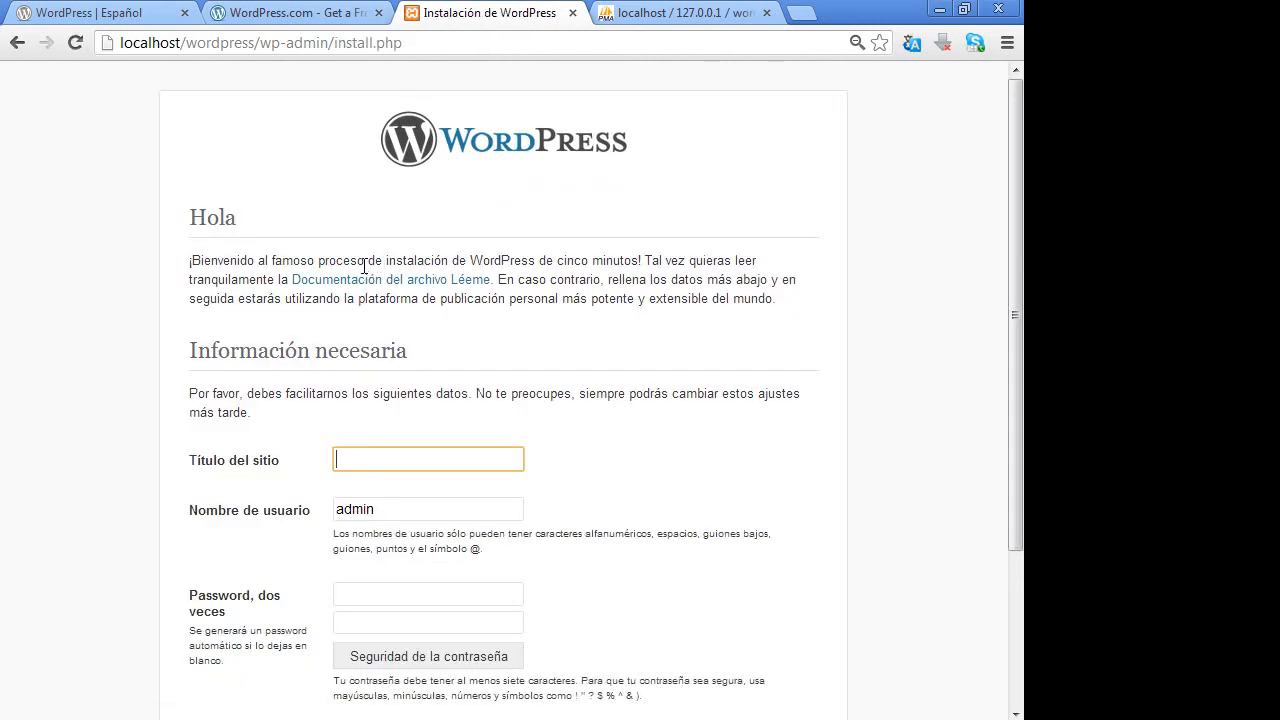
click(640, 12)
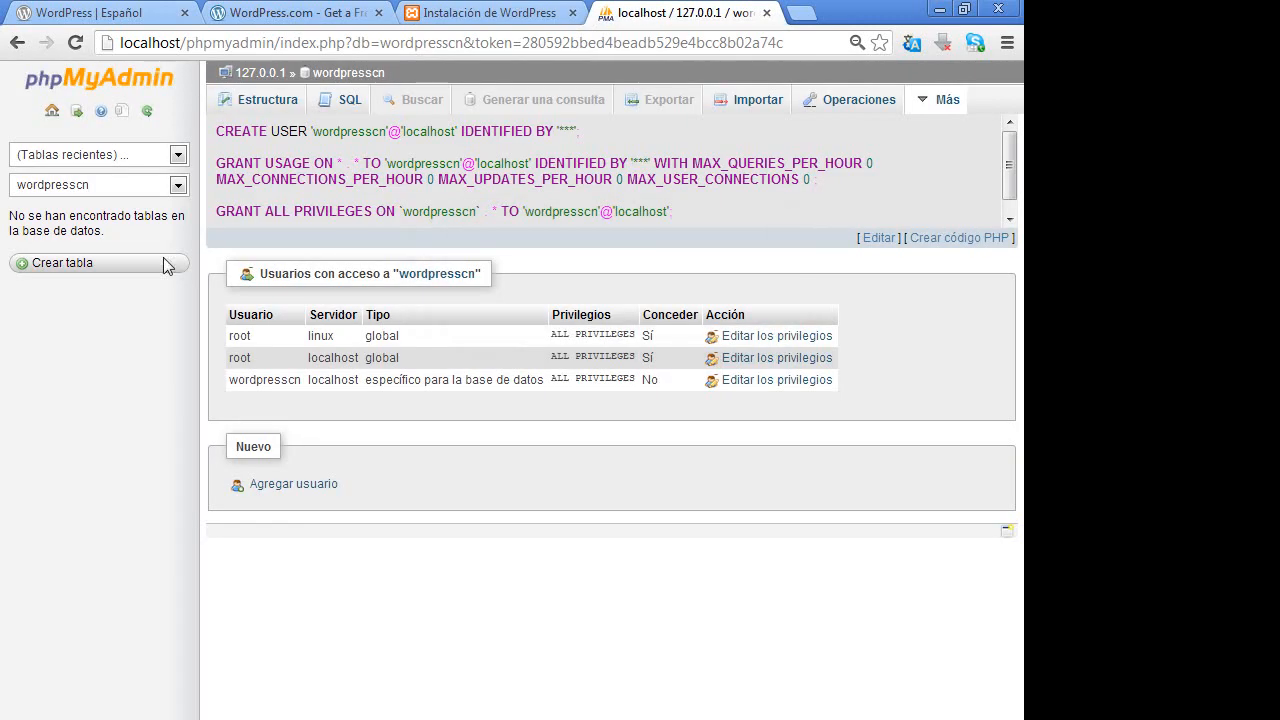
click(144, 114)
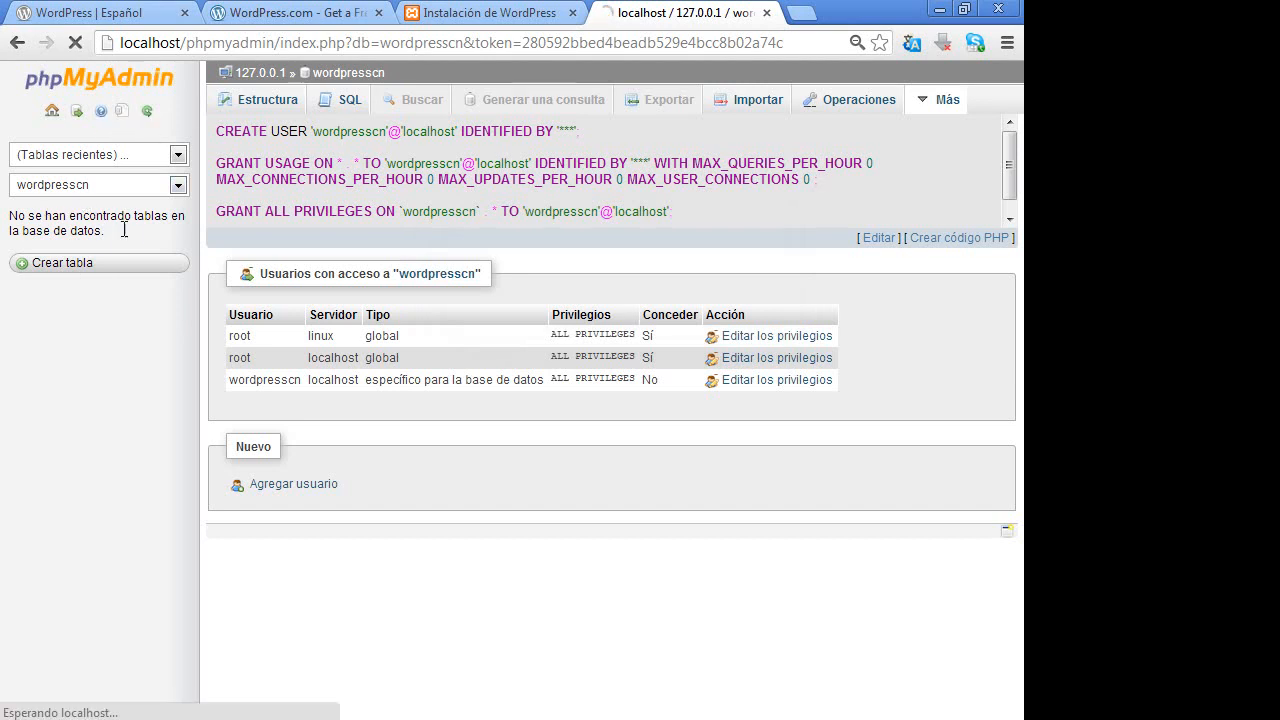
click(503, 12)
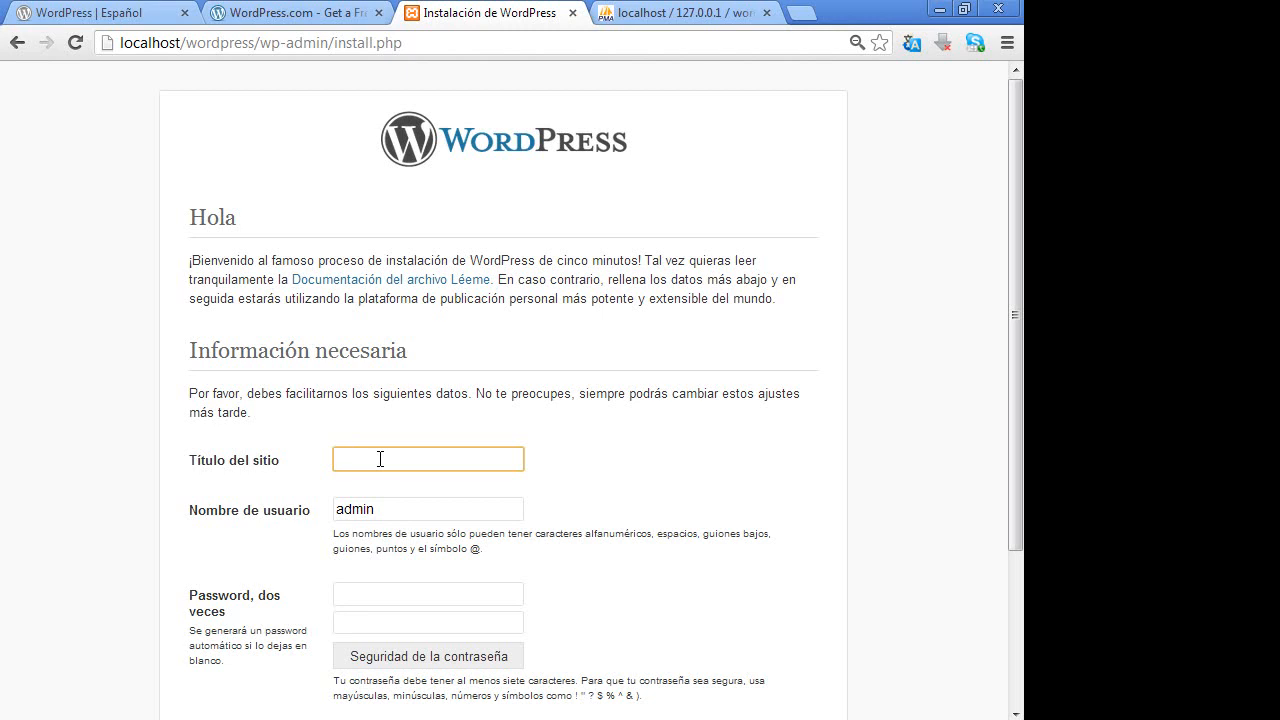
- Enter site title 'Club Náutico', keep username admin, and fill in the password twice
text(Club Náutico)
key(Tab)
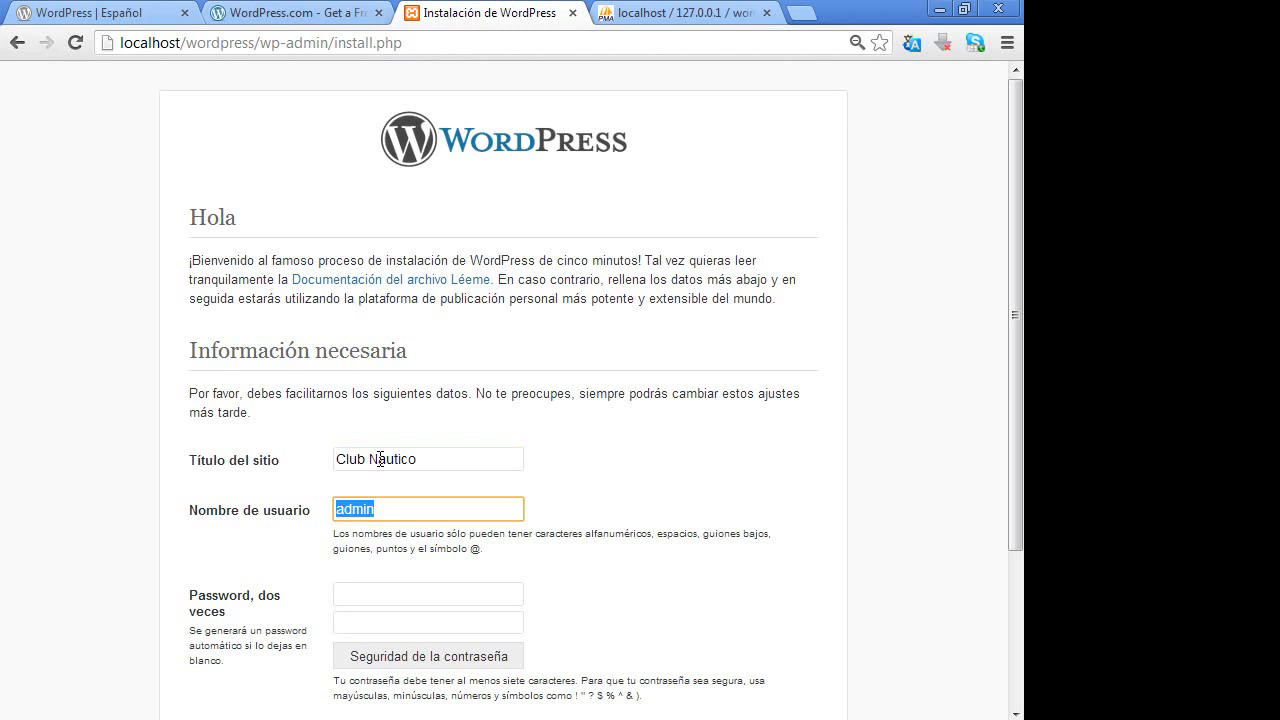
click(376, 594)
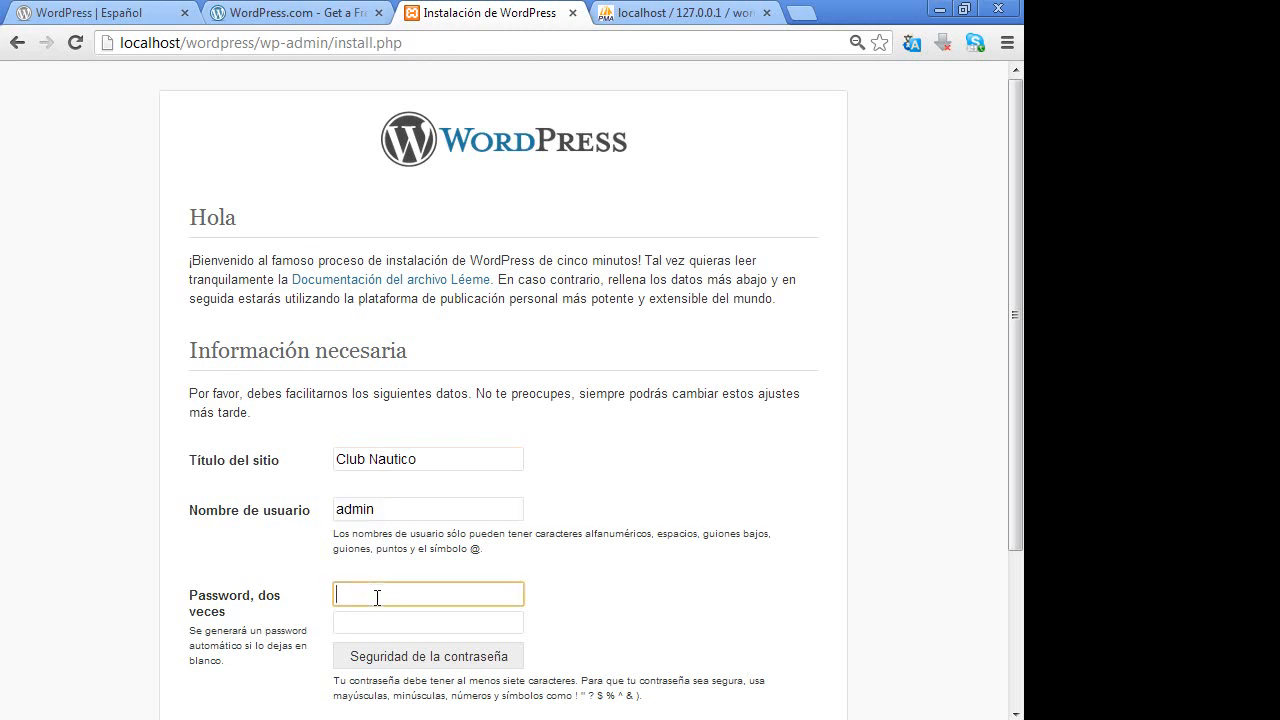
key(ctrl+v)
click(407, 622)
key(ctrl+v)
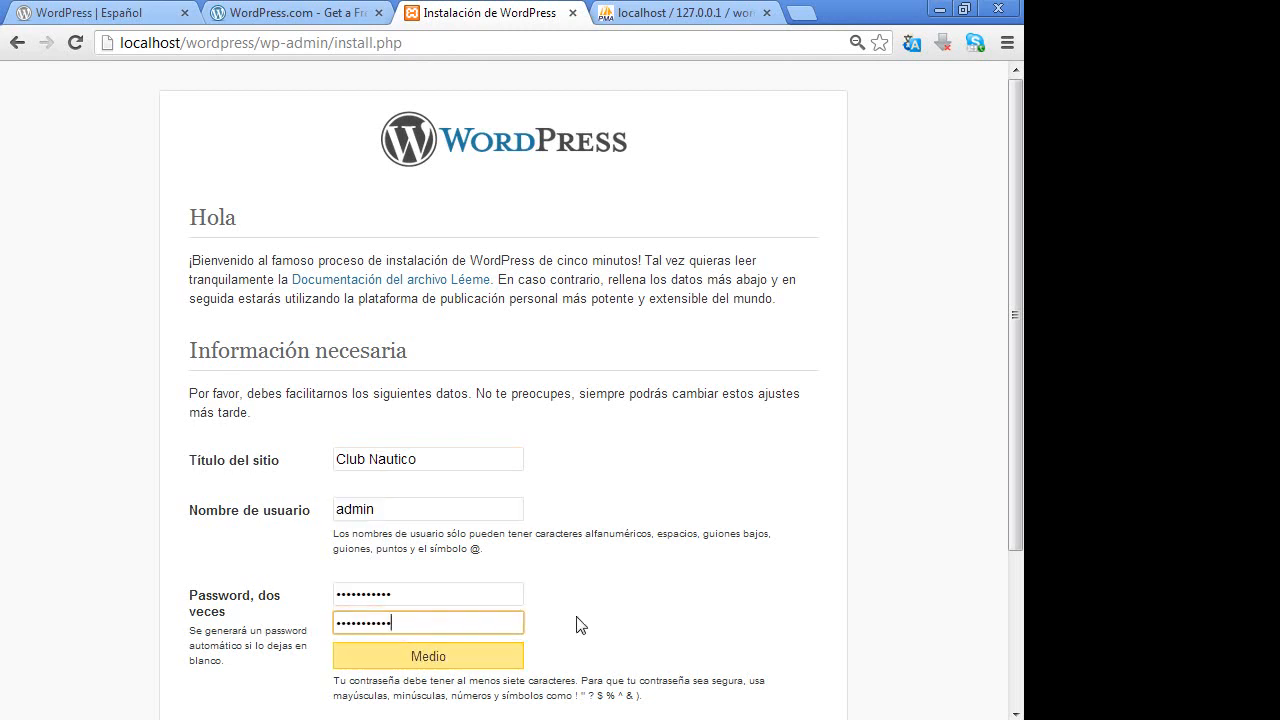
scroll(623, 563, down, 3)
click(472, 526)
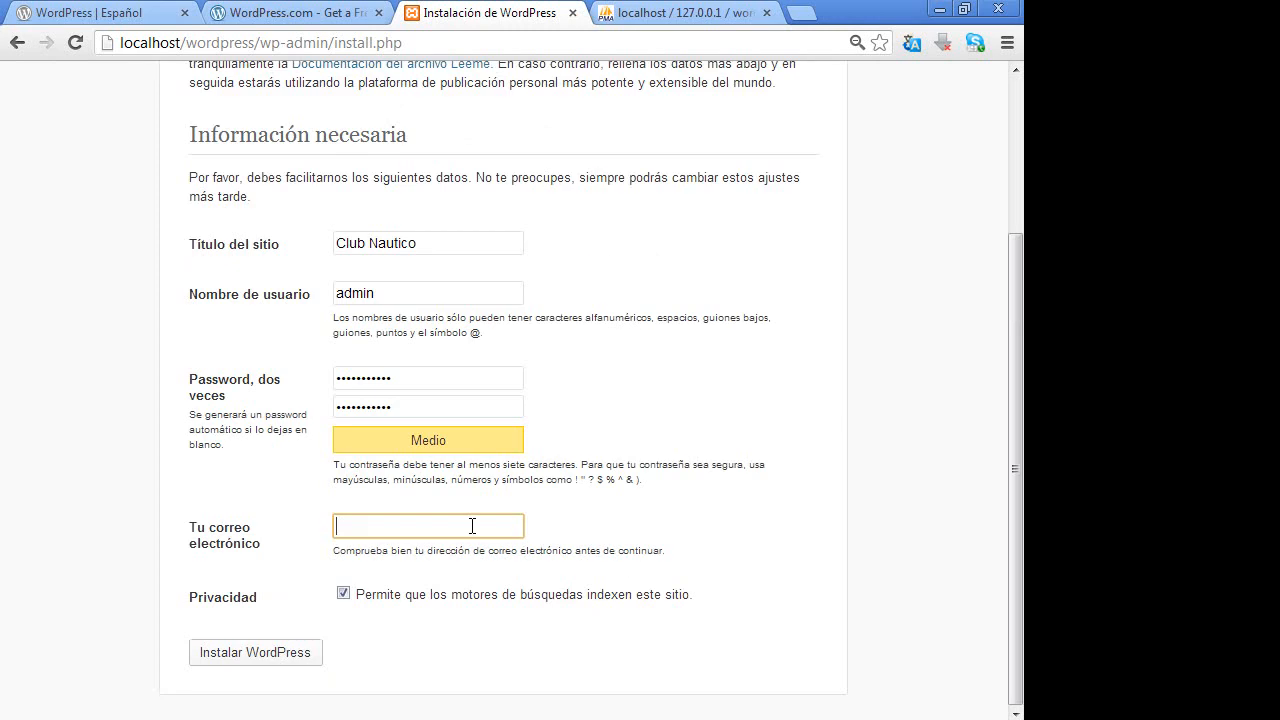
- Fill in the administrator e-mail from the autocomplete suggestion and run Instalar WordPress
text(info)
key(Down)
key(Return)
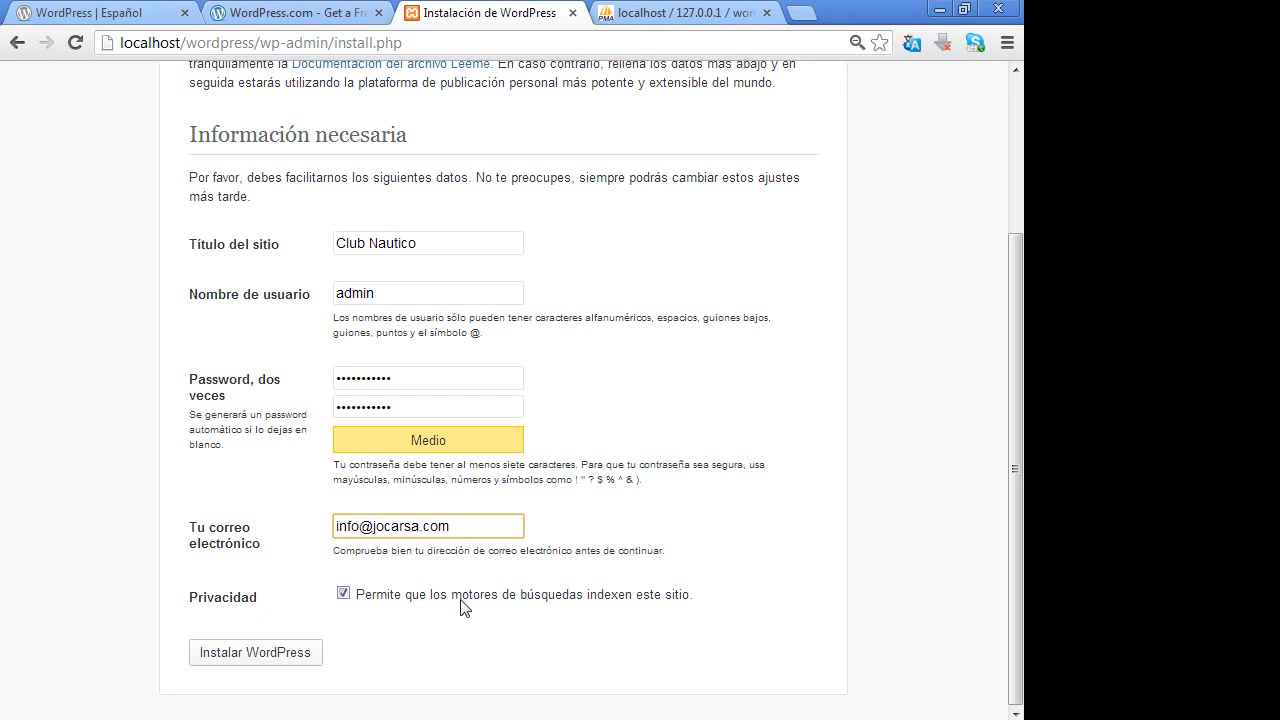
click(296, 652)
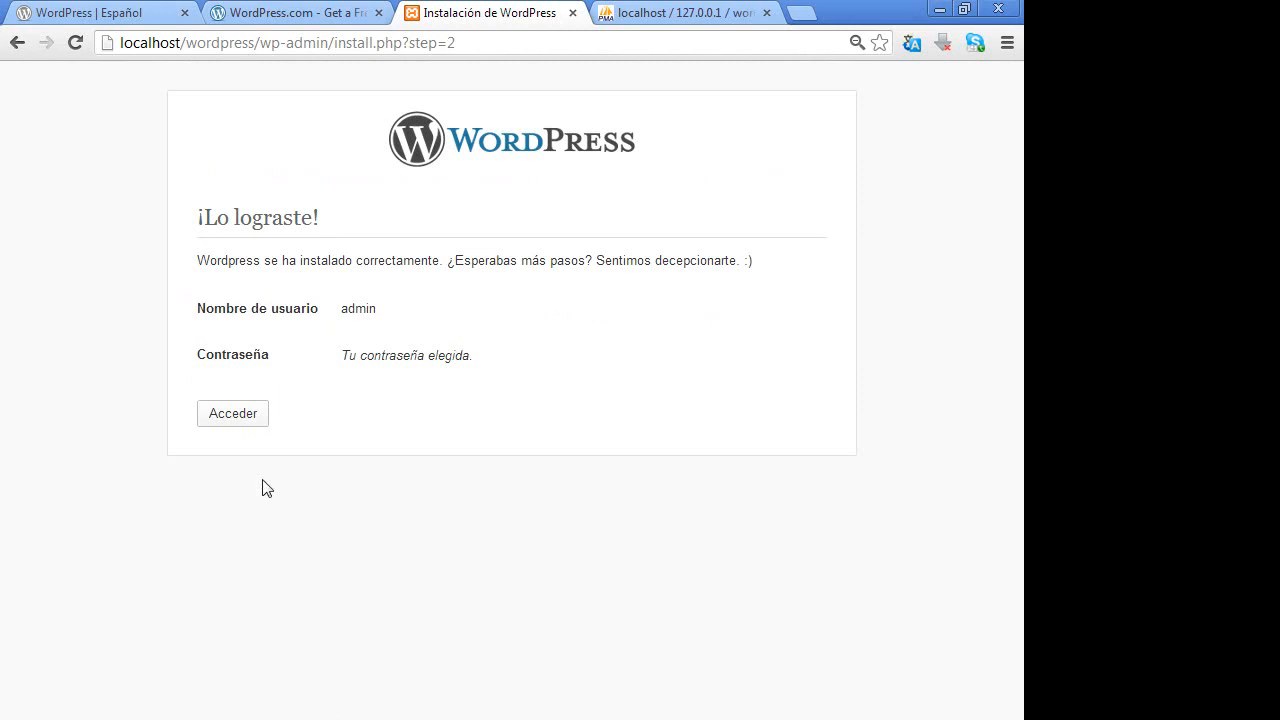
- Go from the success page to the Club Nautico login page at wp-login.php
drag(471, 261, 616, 261)
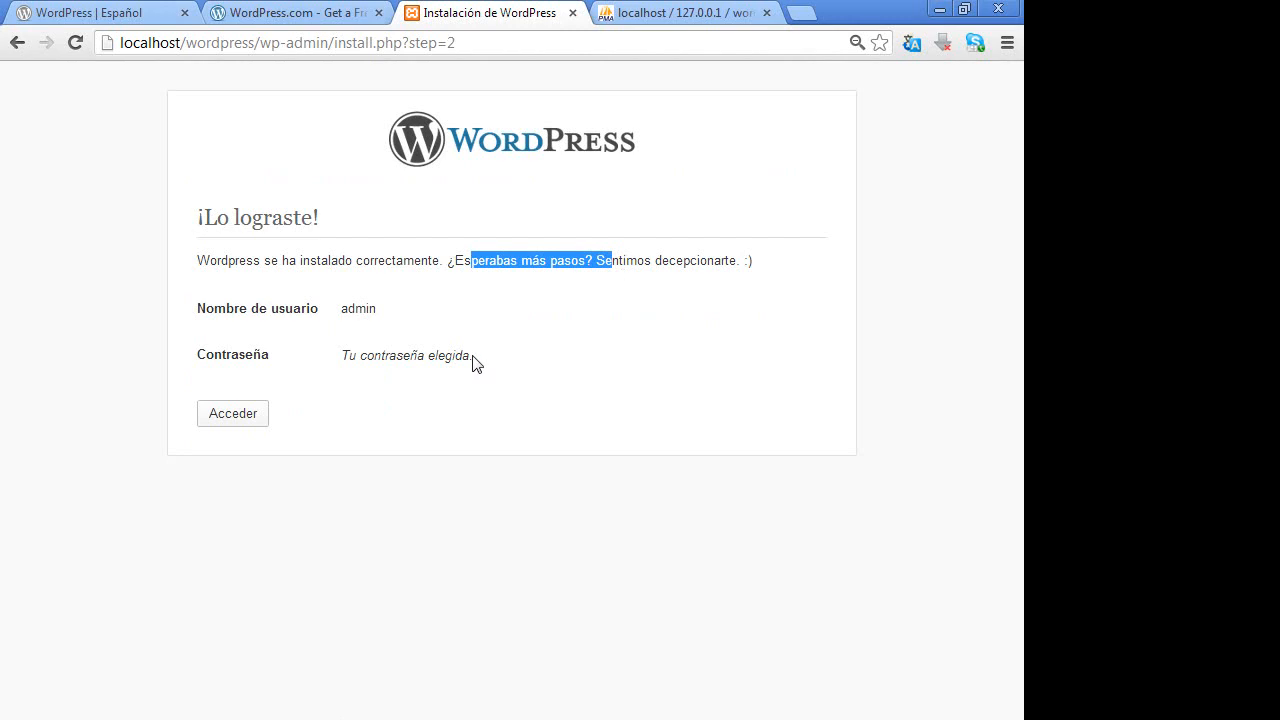
click(246, 415)
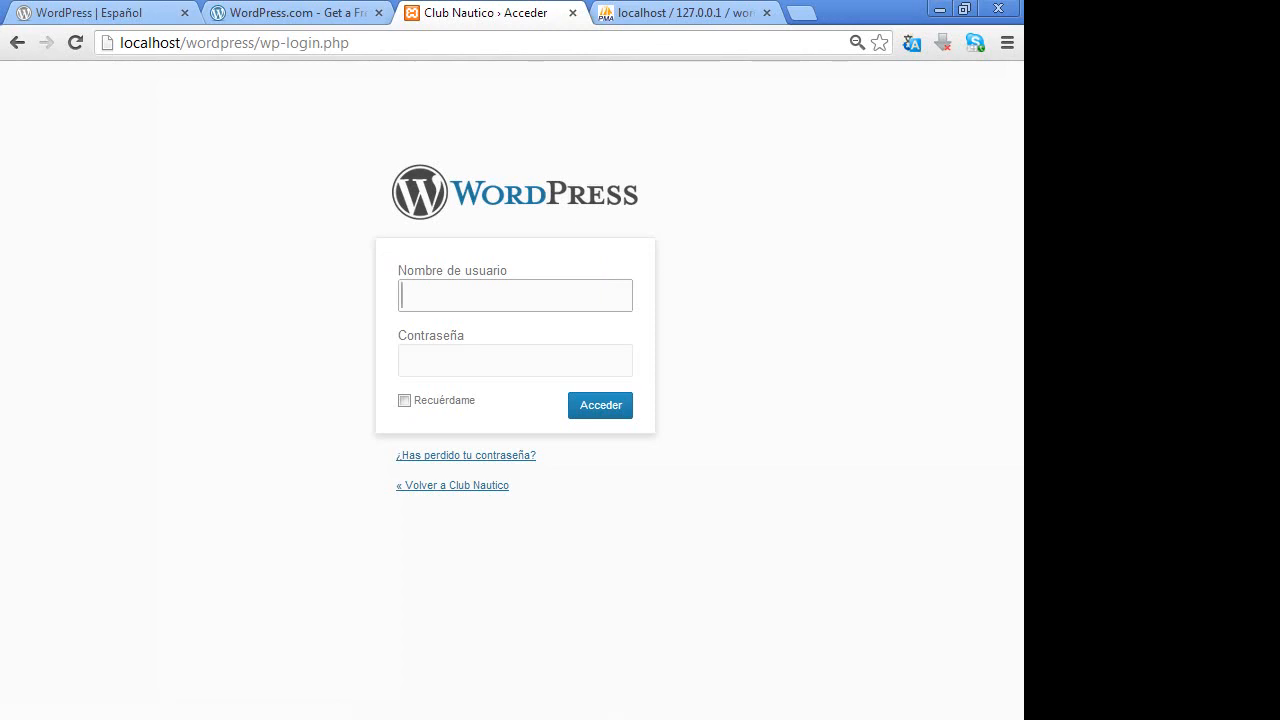
key(super)
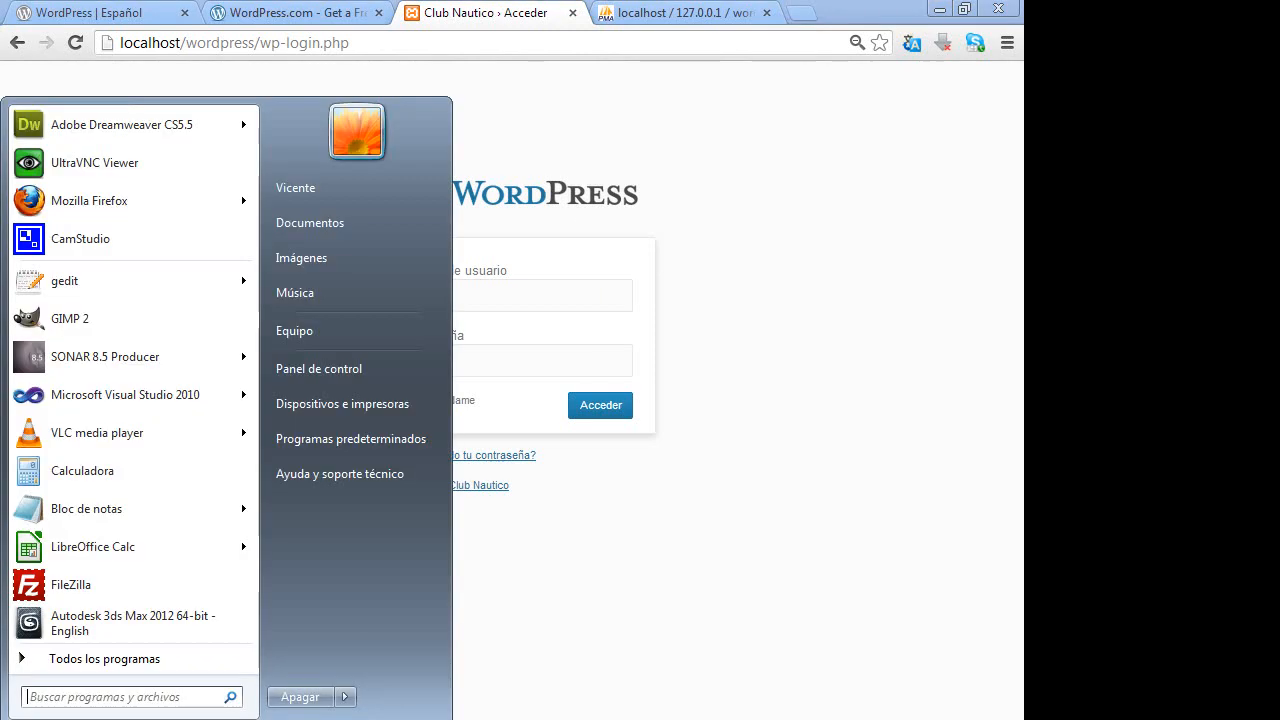
click(650, 719)
click(642, 642)
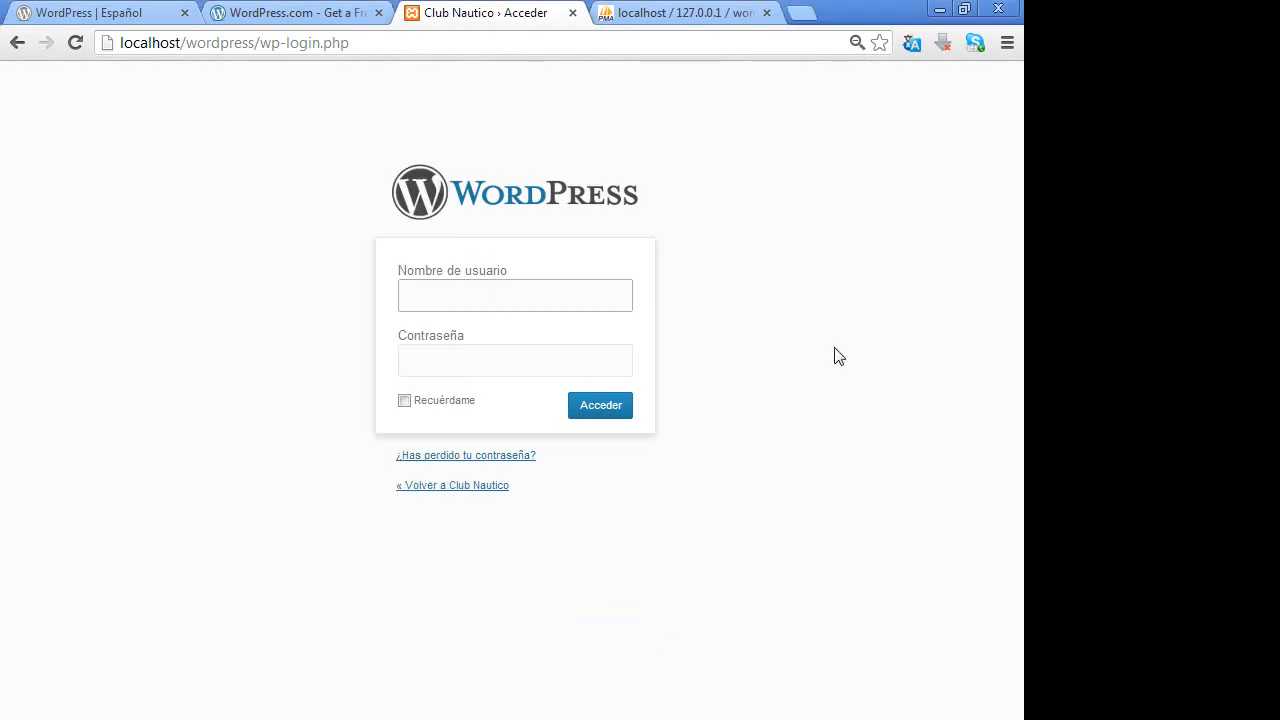